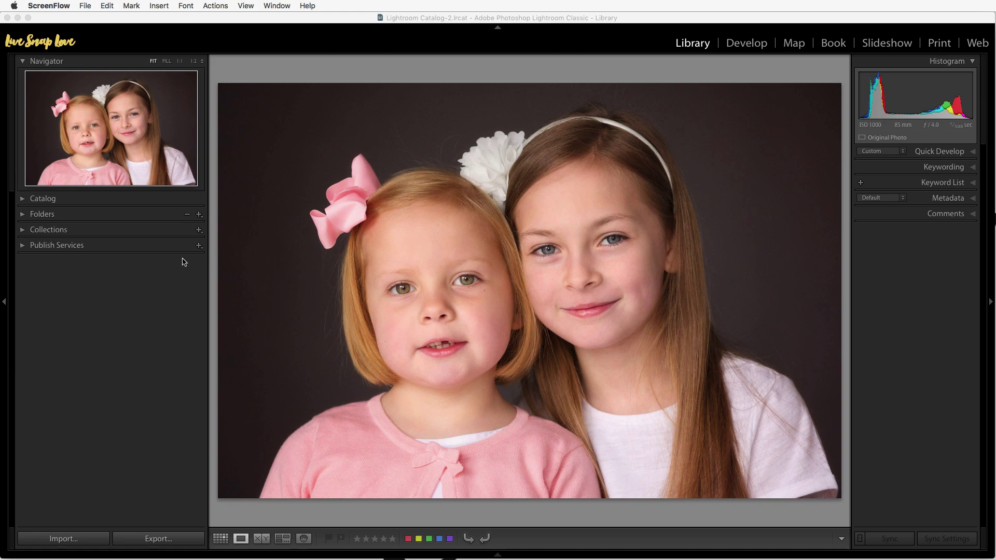
Step: Import the photo from 1 FOLDER on My Passport for Mac, copying it into 2 FOLDER organized by date
click(71, 541)
click(71, 542)
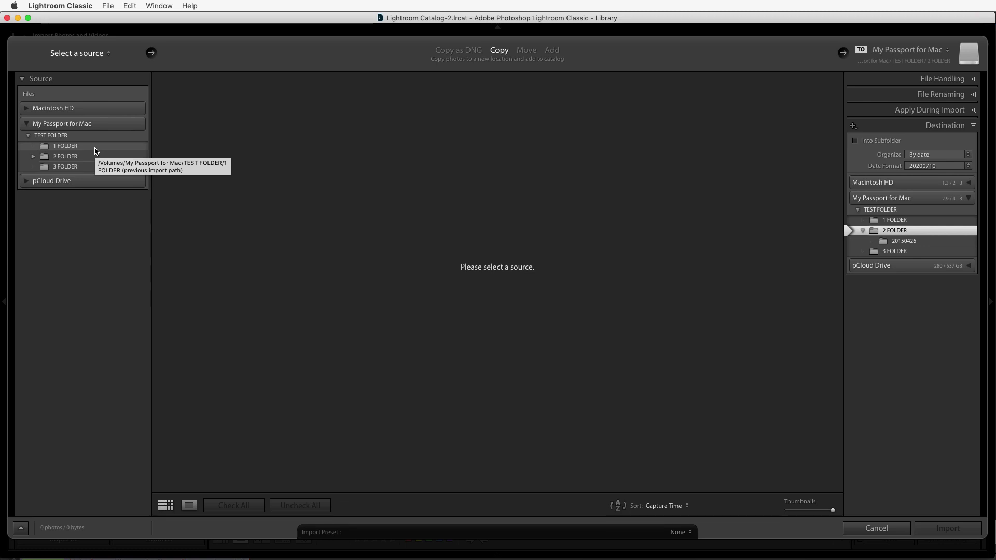
click(96, 148)
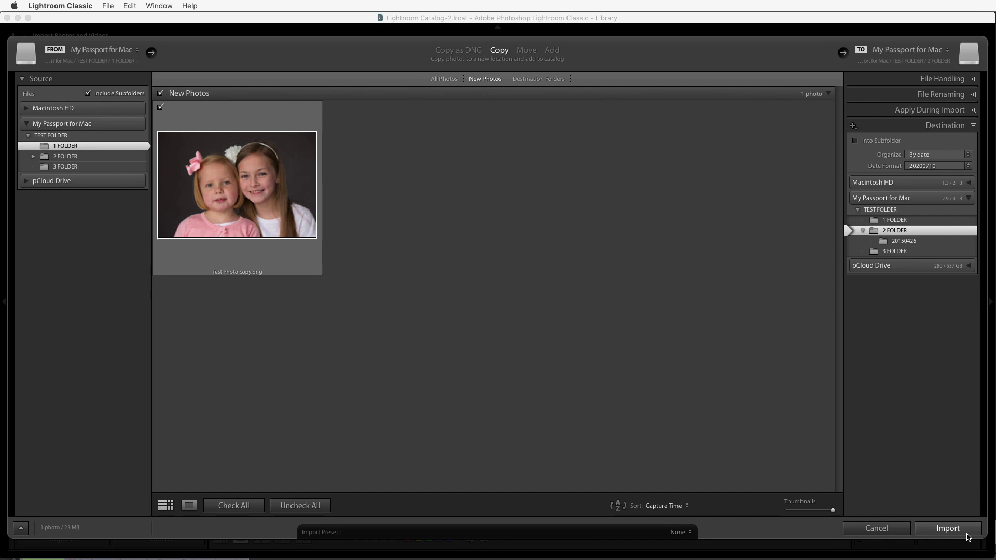
click(959, 534)
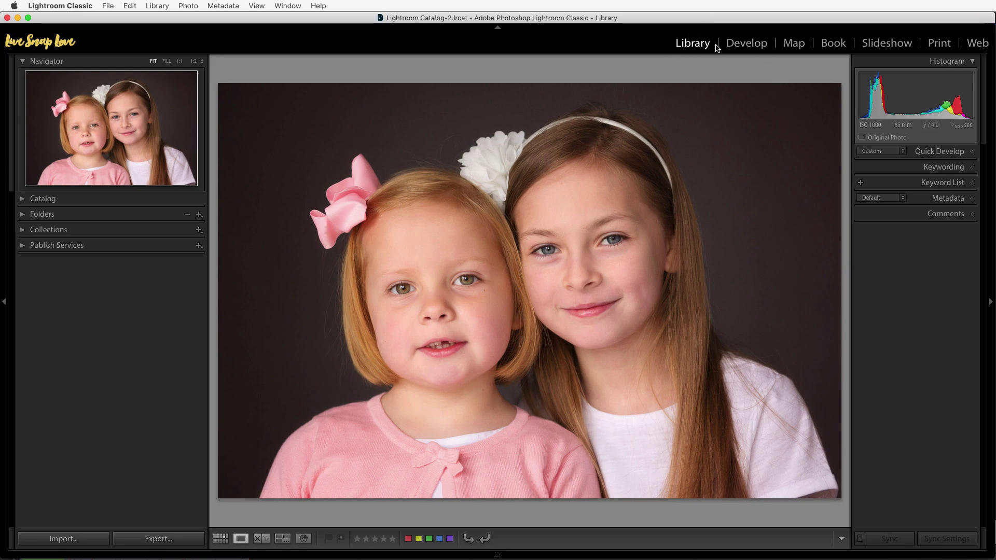
Step: Switch to the Develop module and expand the Basic adjustments for the portrait
click(745, 46)
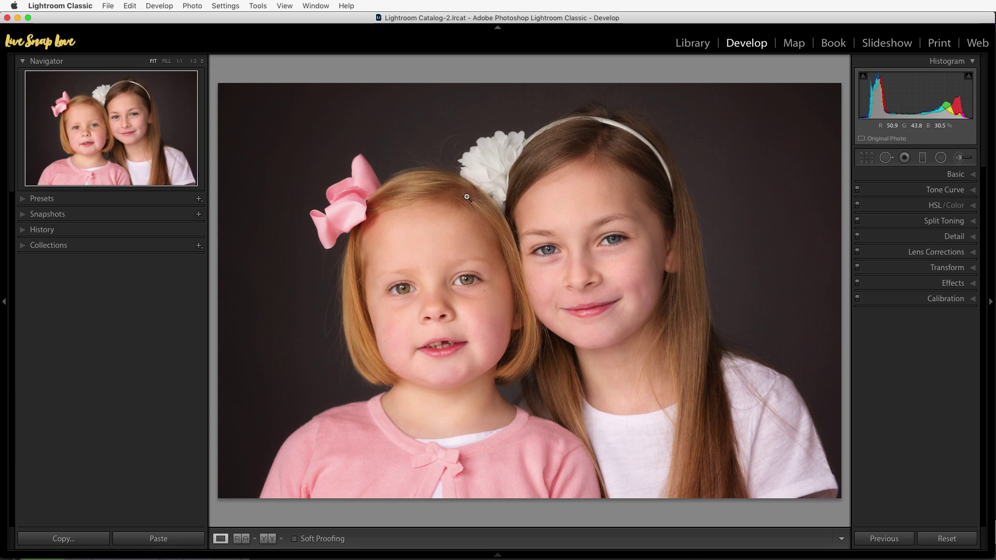
click(973, 178)
click(973, 177)
click(973, 193)
click(974, 192)
click(974, 175)
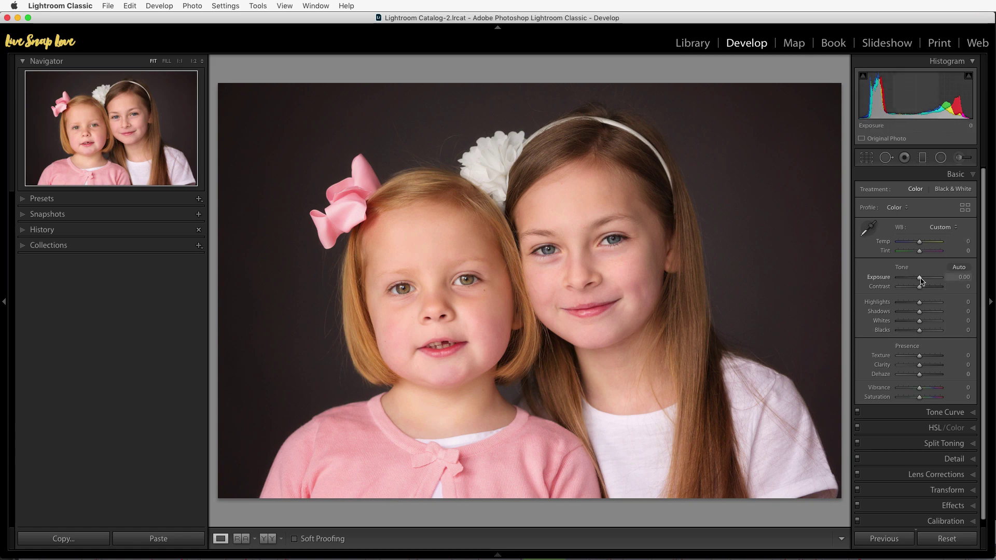
Step: Try Texture at +23 and -8 on the portrait, reset it to 0, and collapse the Basic adjustments
drag(921, 280, 919, 314)
drag(928, 355, 925, 359)
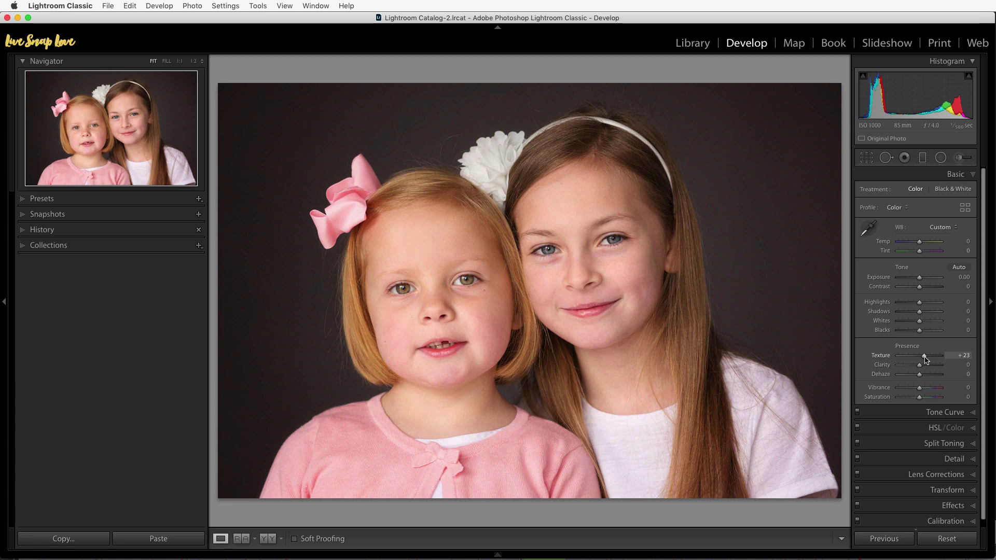
mouse_move(926, 359)
mouse_down()
mouse_move(937, 358)
mouse_move(917, 362)
mouse_move(936, 361)
mouse_move(915, 367)
mouse_up()
double_click(916, 367)
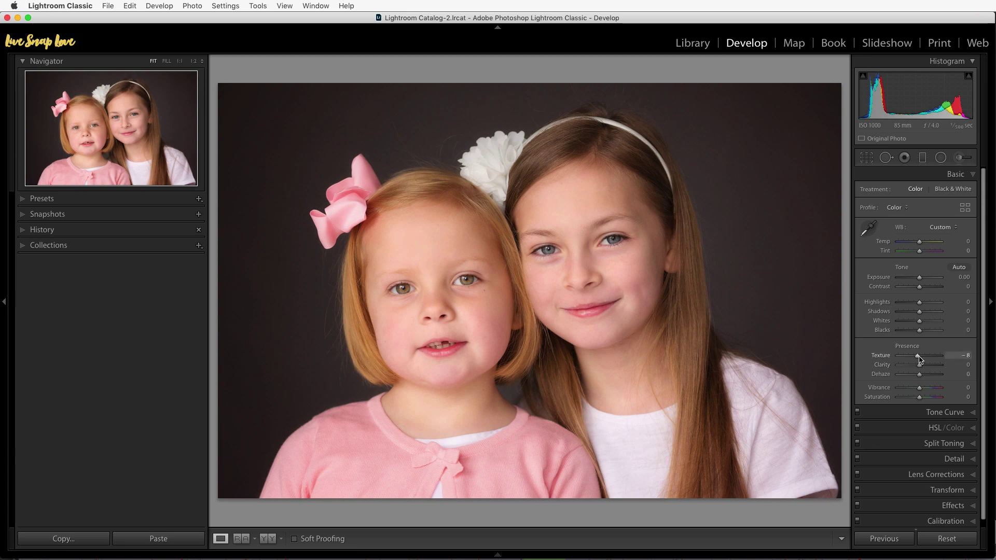
double_click(919, 358)
mouse_move(920, 398)
mouse_down()
mouse_move(935, 399)
mouse_move(919, 398)
mouse_move(934, 387)
mouse_move(922, 391)
mouse_up()
drag(918, 391, 919, 391)
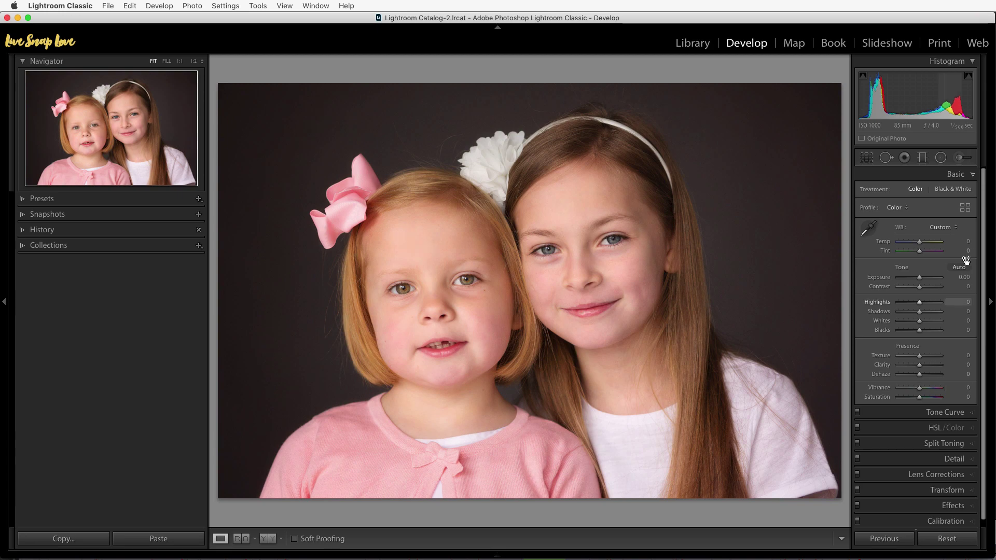
click(972, 175)
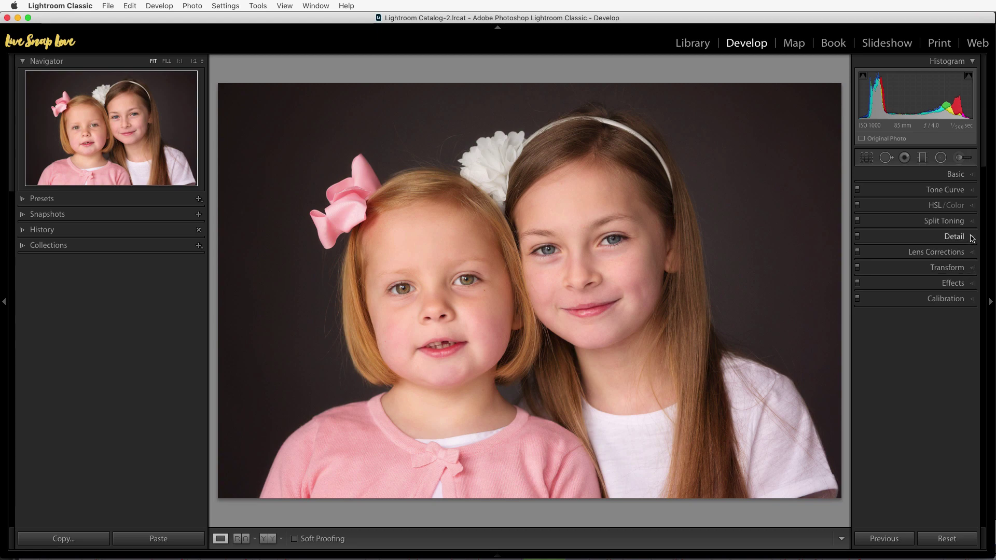
Step: Examine the Detail settings, the manual and profile Lens Corrections, and the Transform settings
click(954, 237)
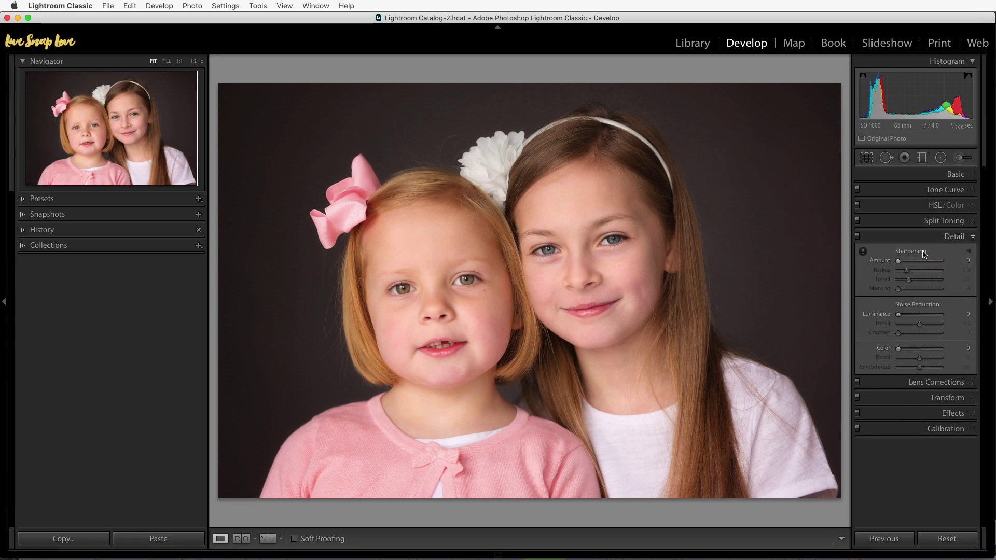
click(973, 237)
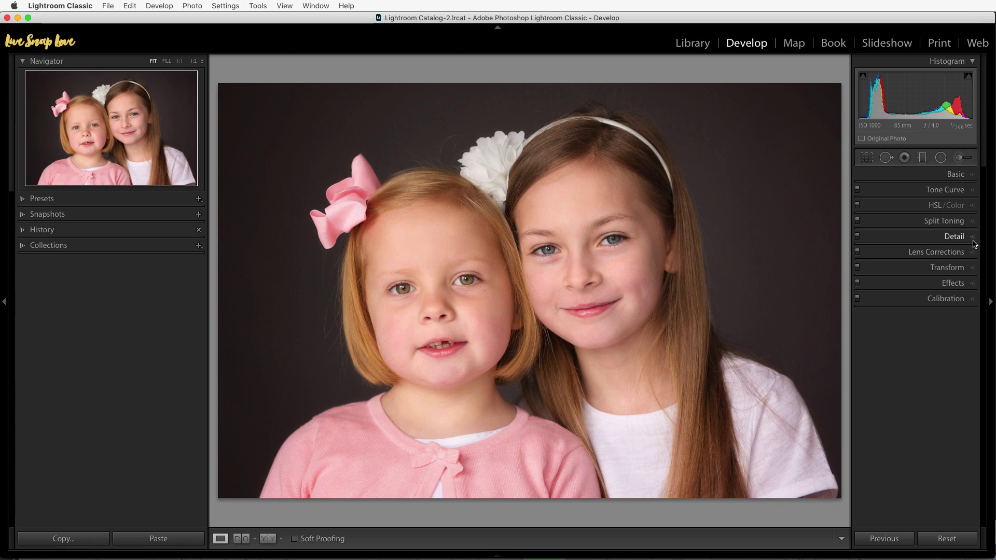
click(973, 253)
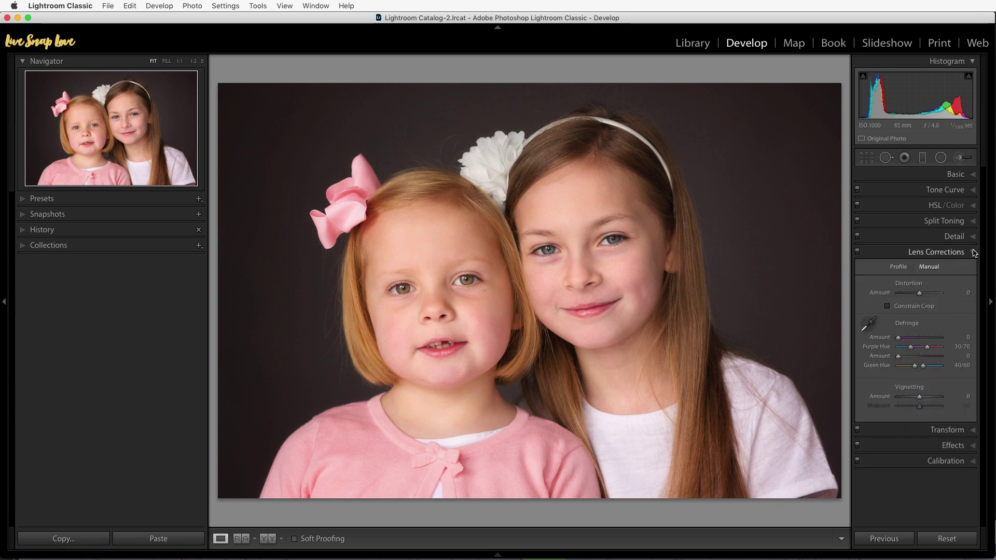
click(898, 267)
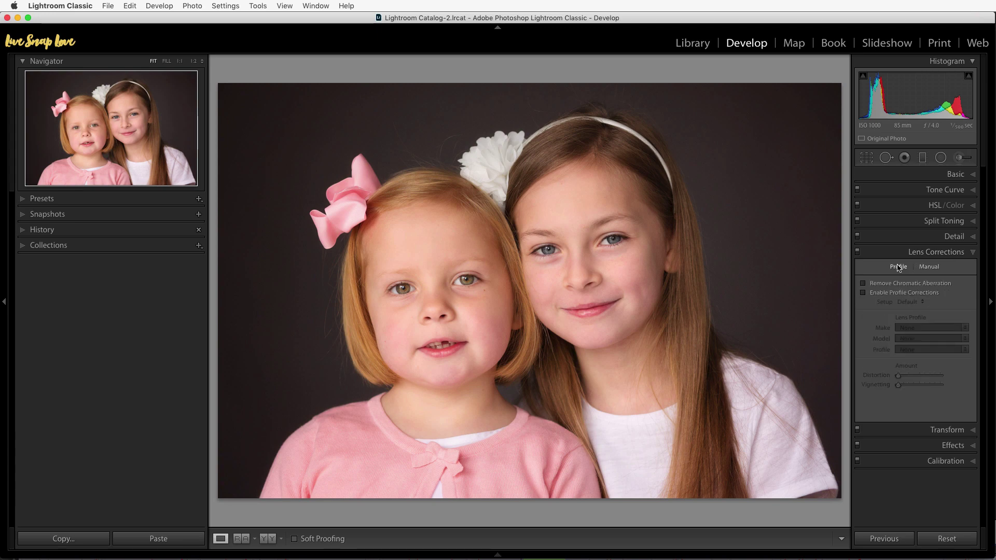
click(972, 257)
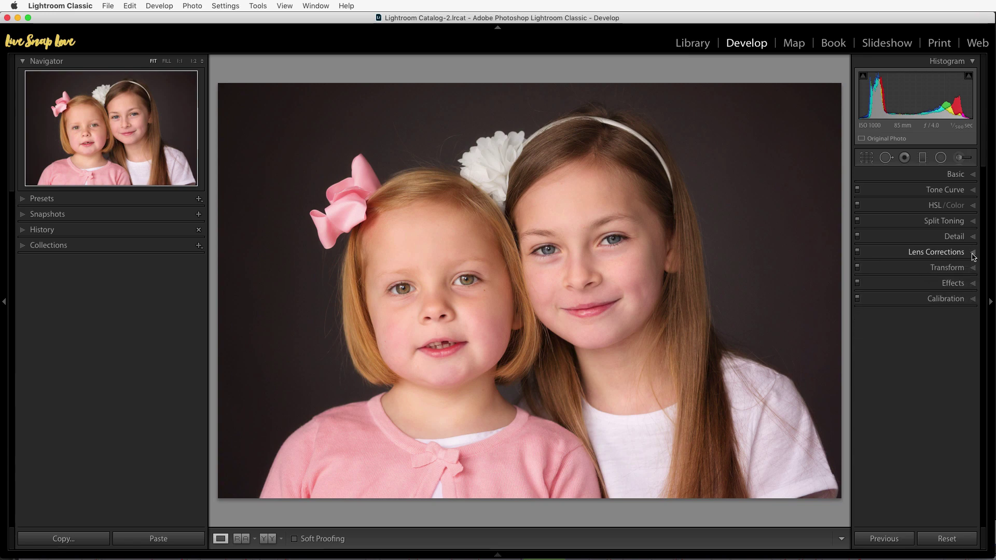
click(972, 273)
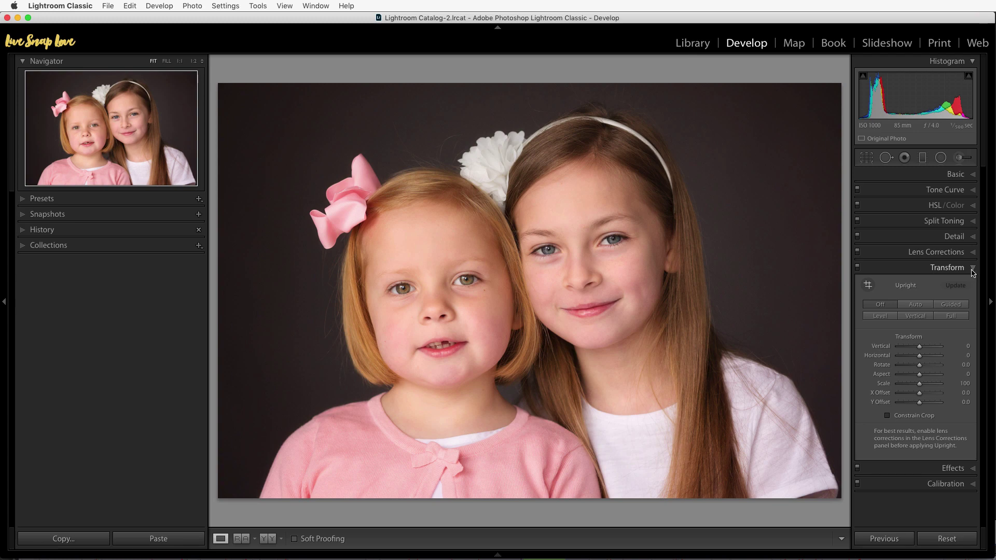
click(973, 269)
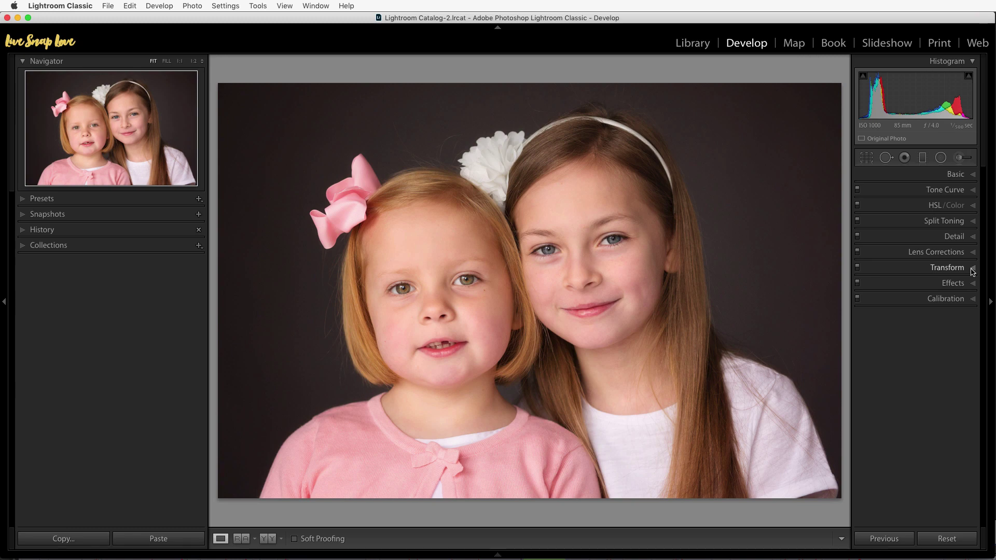
Step: Look briefly through the Tone Curve, HSL/Color, Split Toning and Effects settings
key(super+Tab)
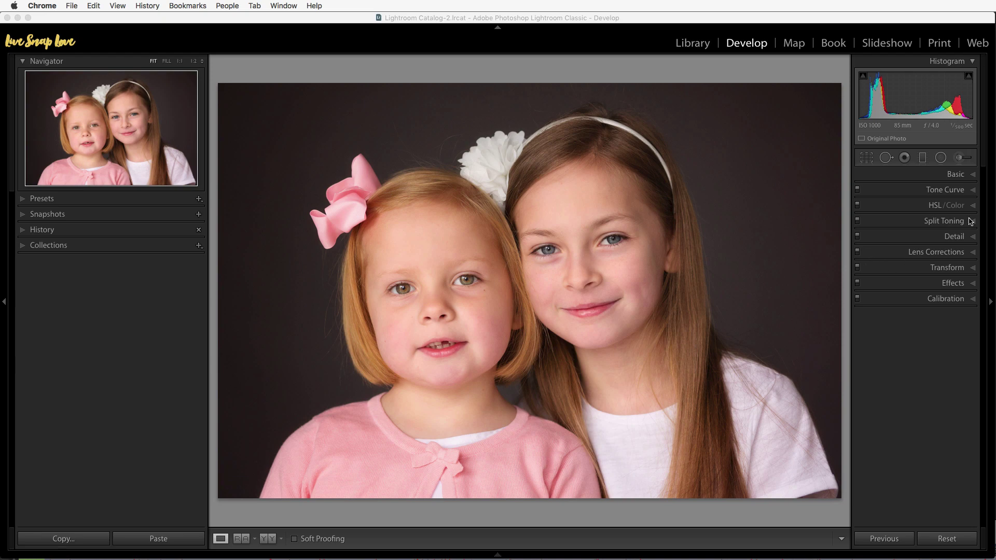
click(974, 192)
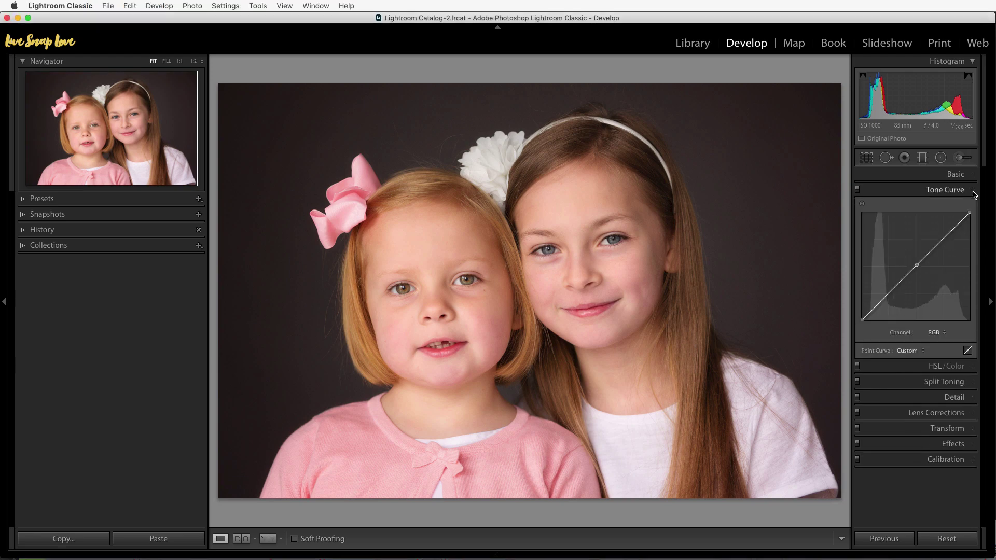
click(974, 193)
click(973, 206)
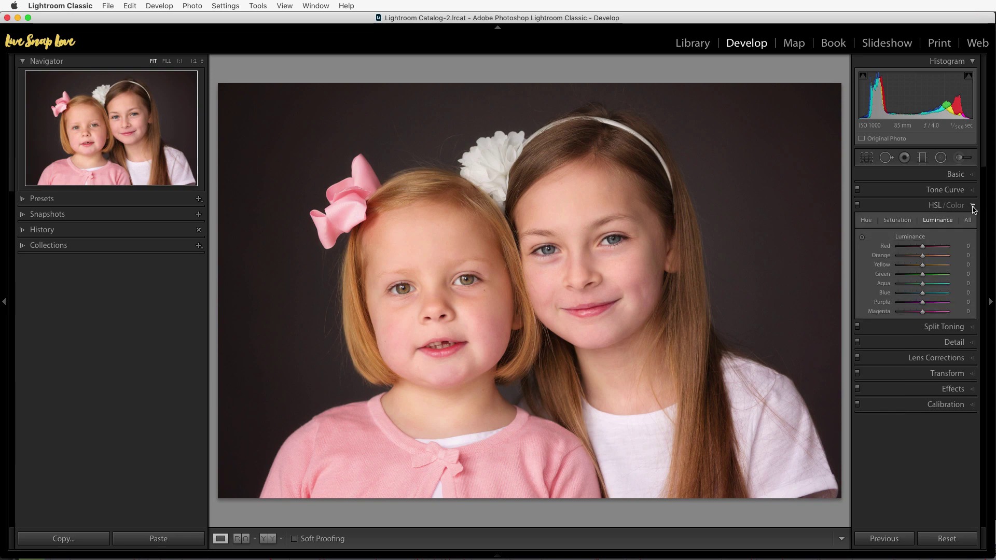
click(973, 206)
click(972, 222)
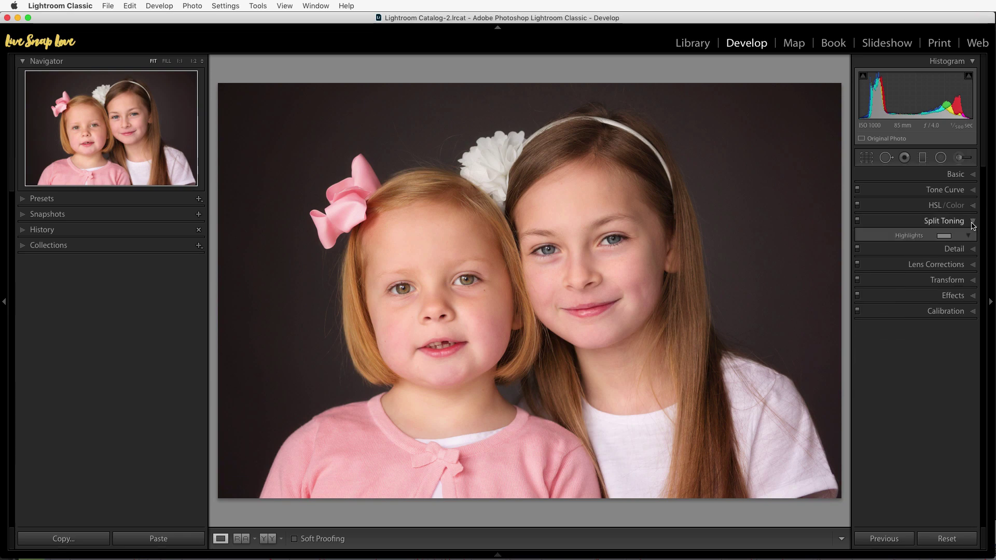
click(973, 222)
click(973, 283)
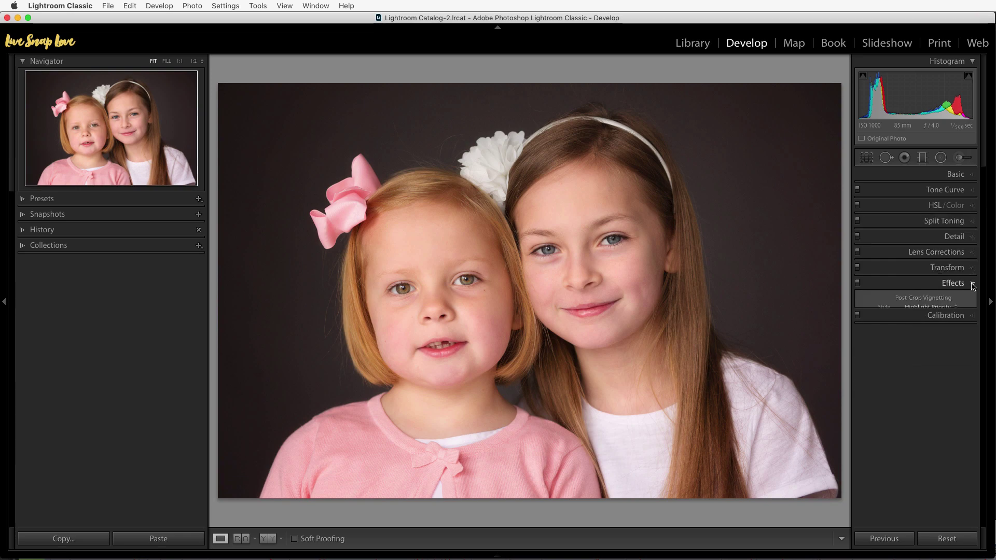
click(972, 284)
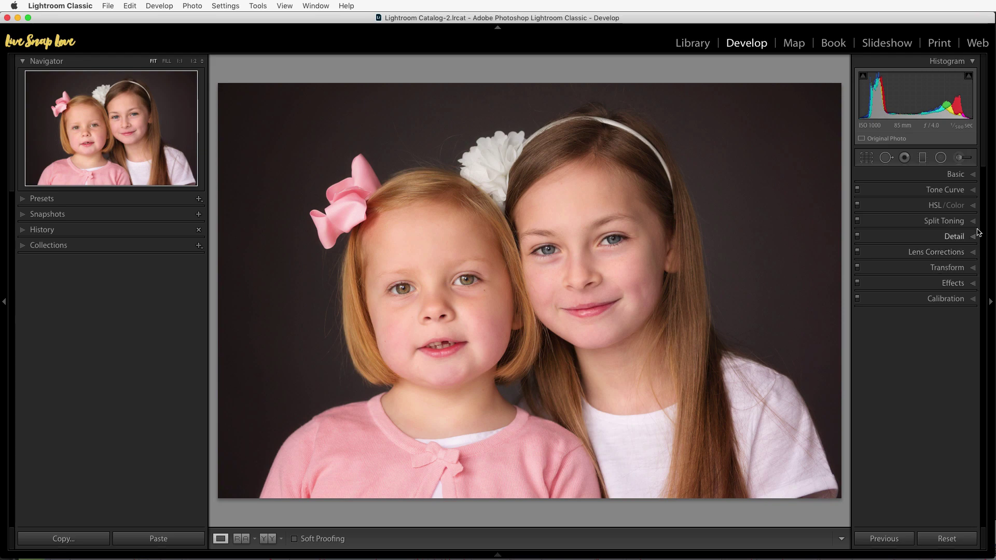
Step: Try the Red saturation at +100 in HSL/Color and reset it to 0
click(973, 206)
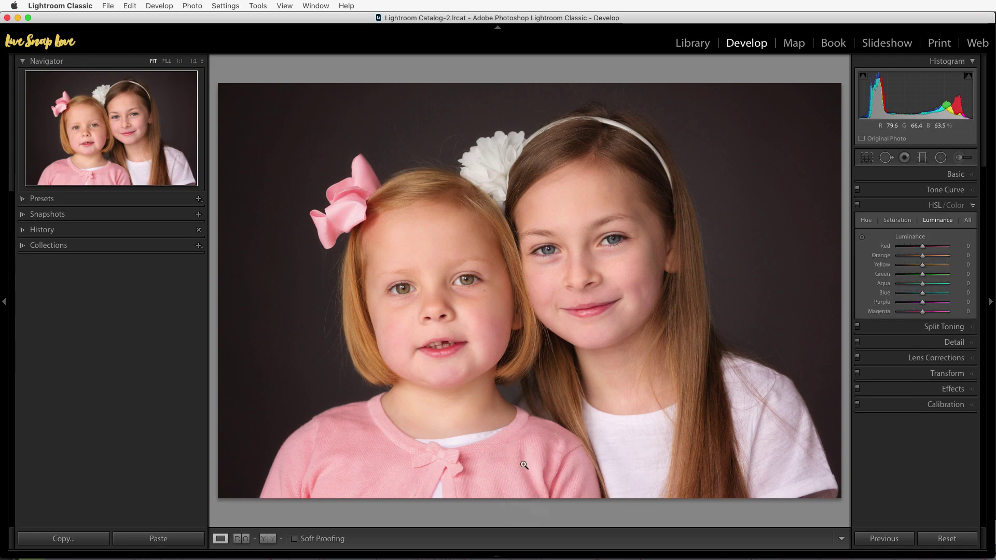
click(896, 219)
drag(918, 247, 945, 255)
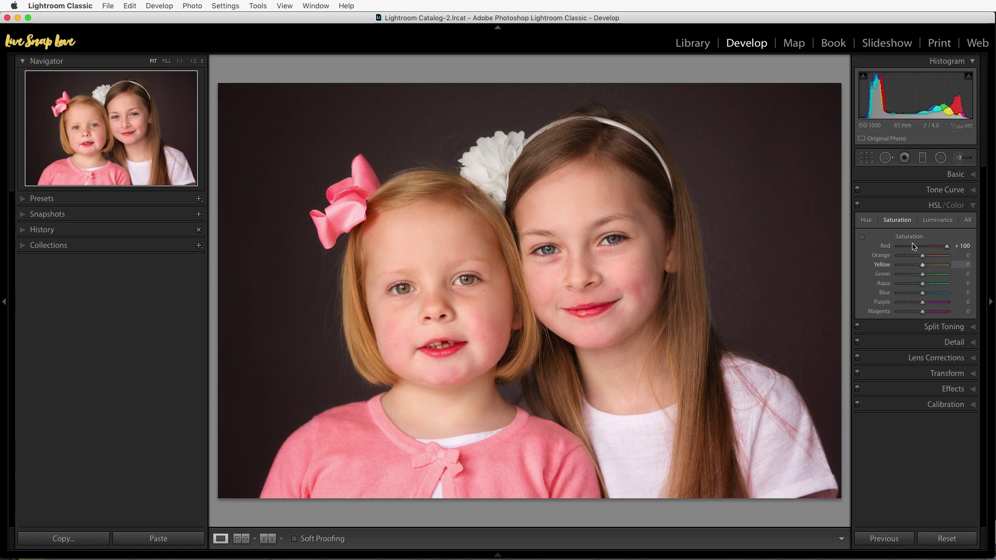
double_click(946, 246)
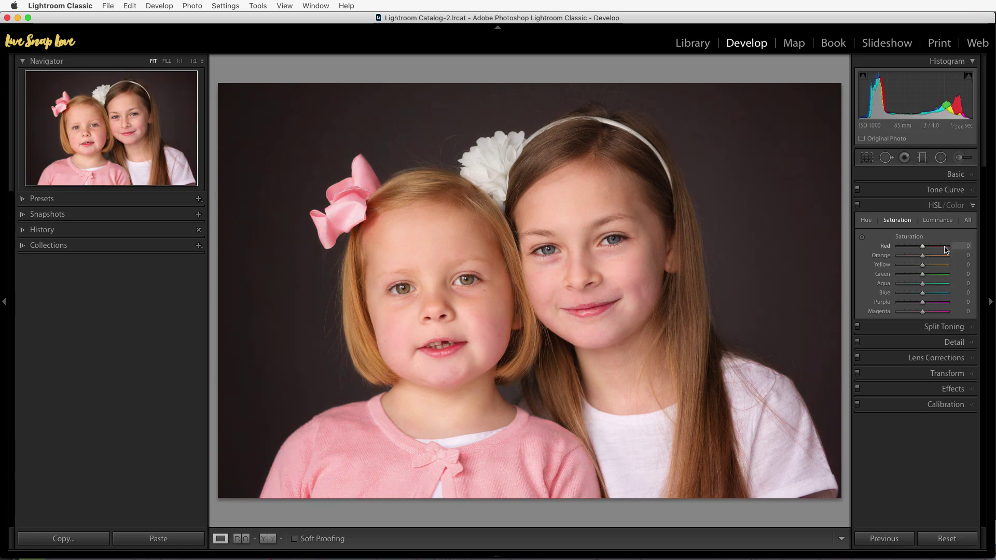
click(972, 207)
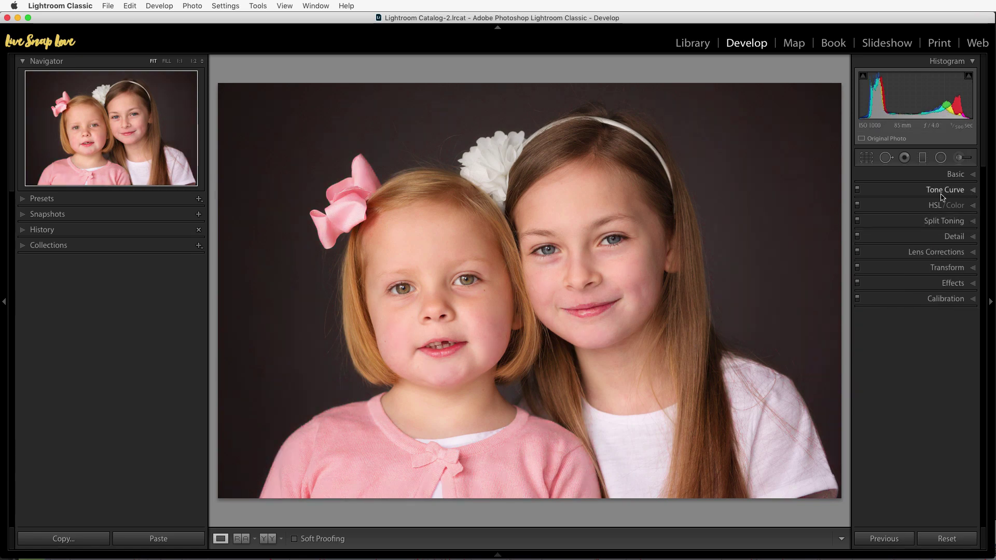
Step: View the Tone Curve's individual color channels, beginning with Red, and return the channel to RGB
click(972, 191)
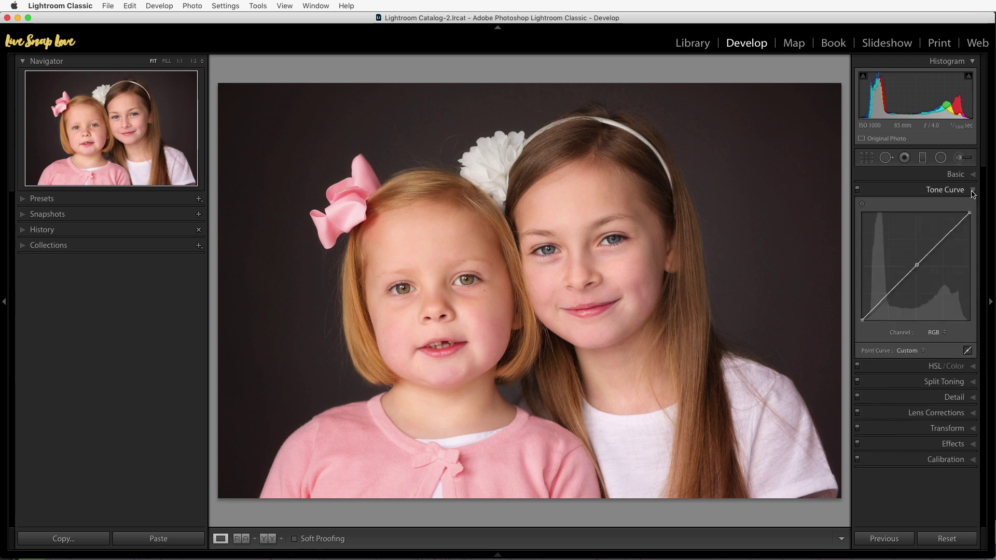
click(941, 335)
click(941, 342)
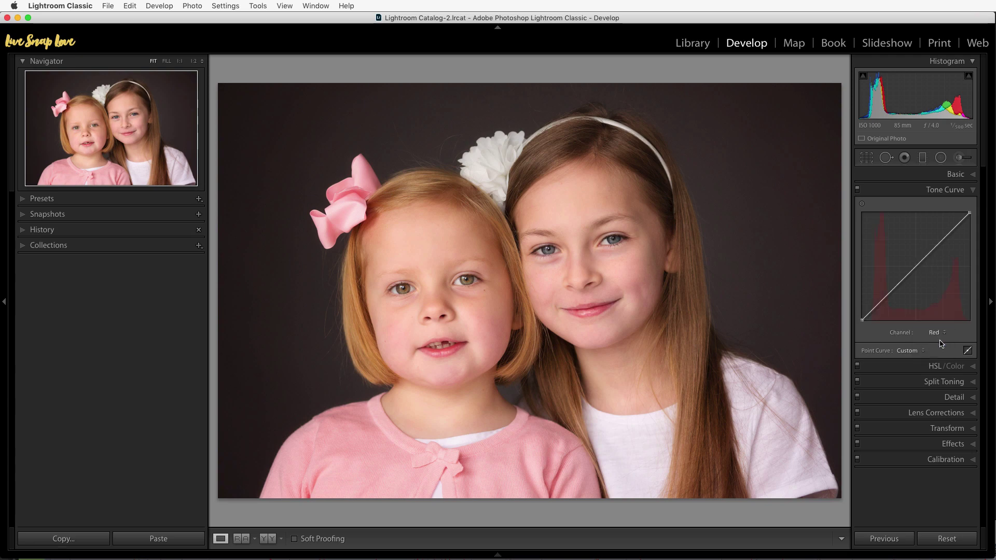
click(939, 334)
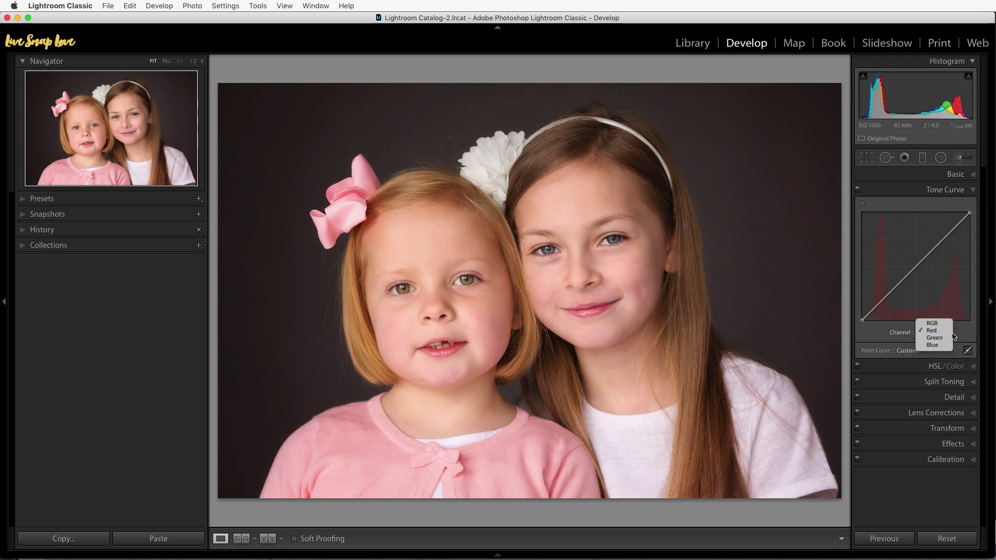
click(945, 341)
click(943, 334)
click(941, 317)
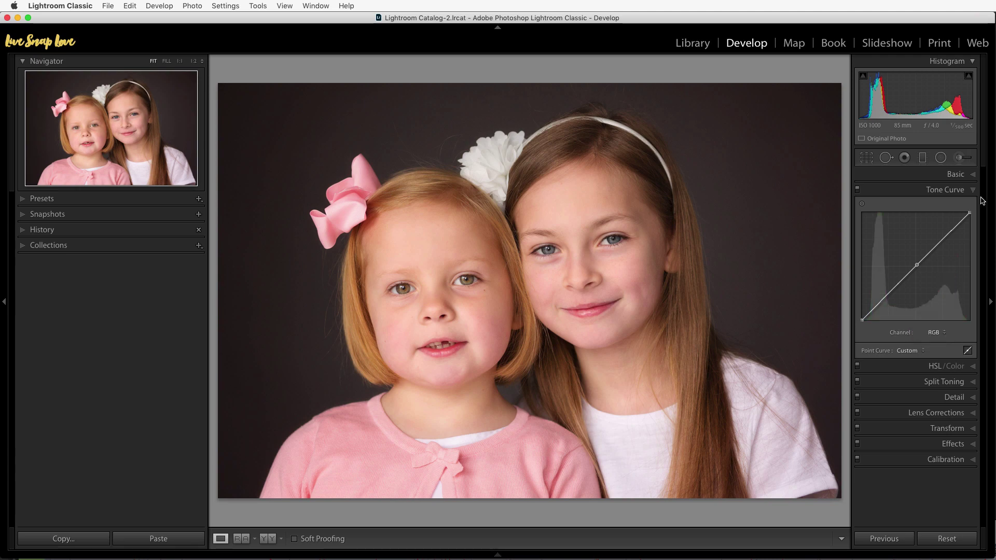
click(973, 191)
Step: Examine the HSL saturation sliders, the highlight and shadow Split Toning controls, and the post-crop vignetting and grain settings
click(972, 205)
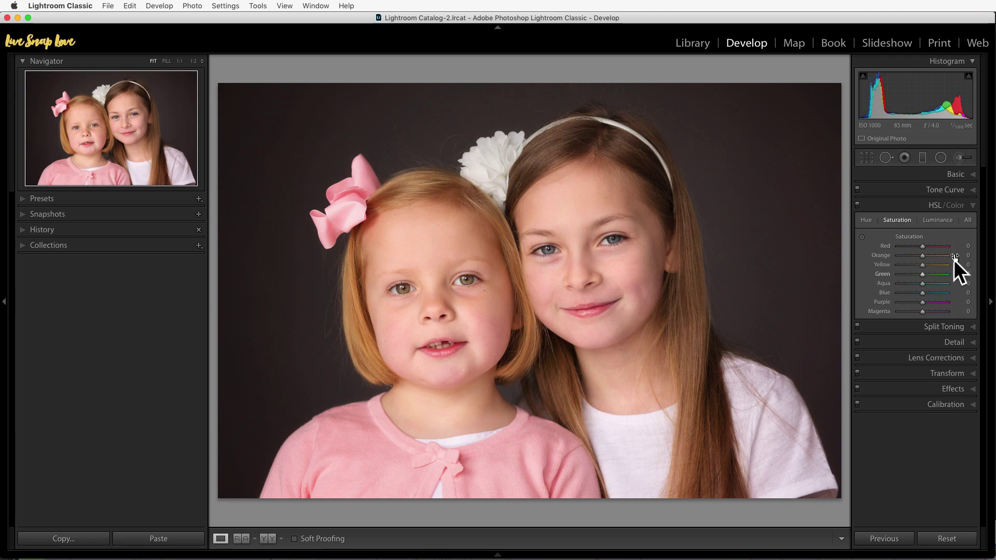
click(972, 206)
click(972, 220)
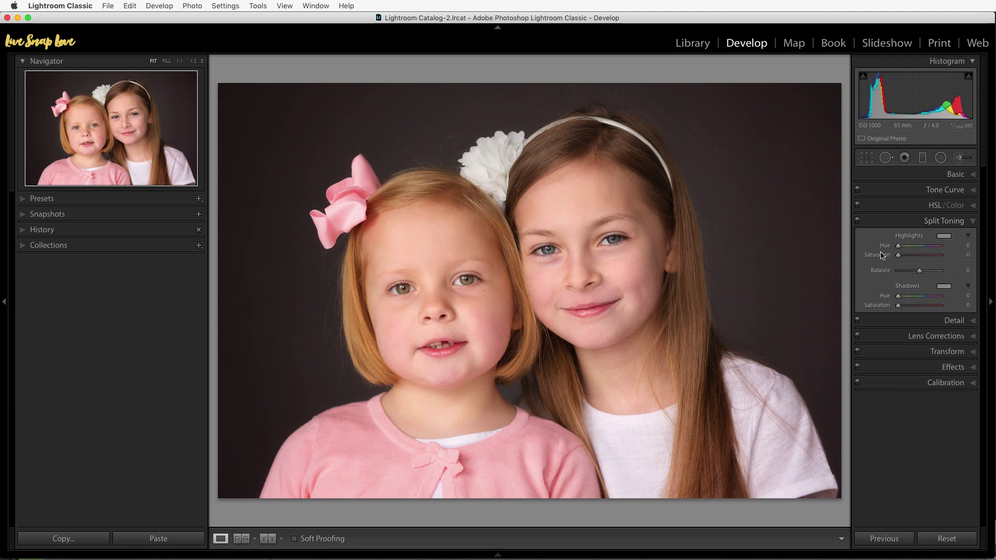
click(973, 222)
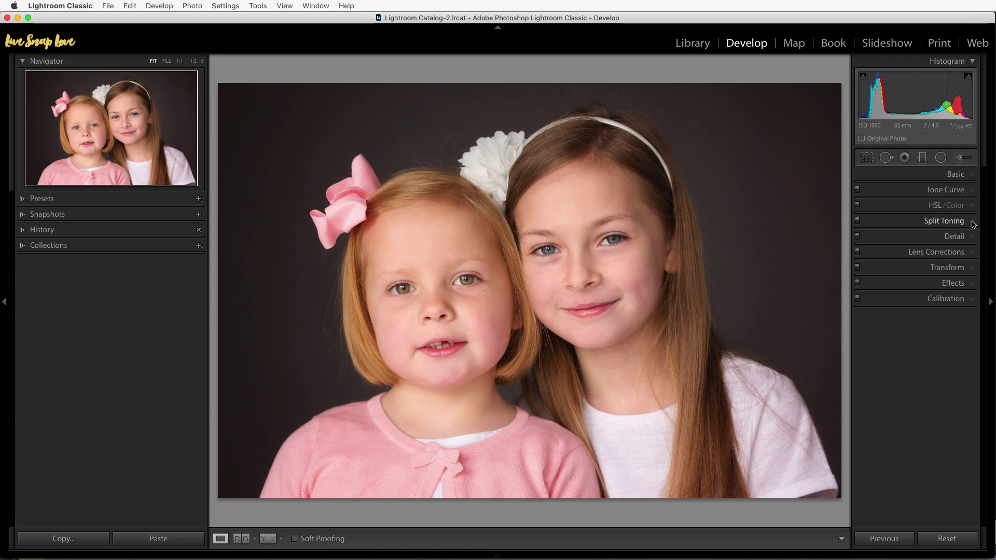
click(973, 286)
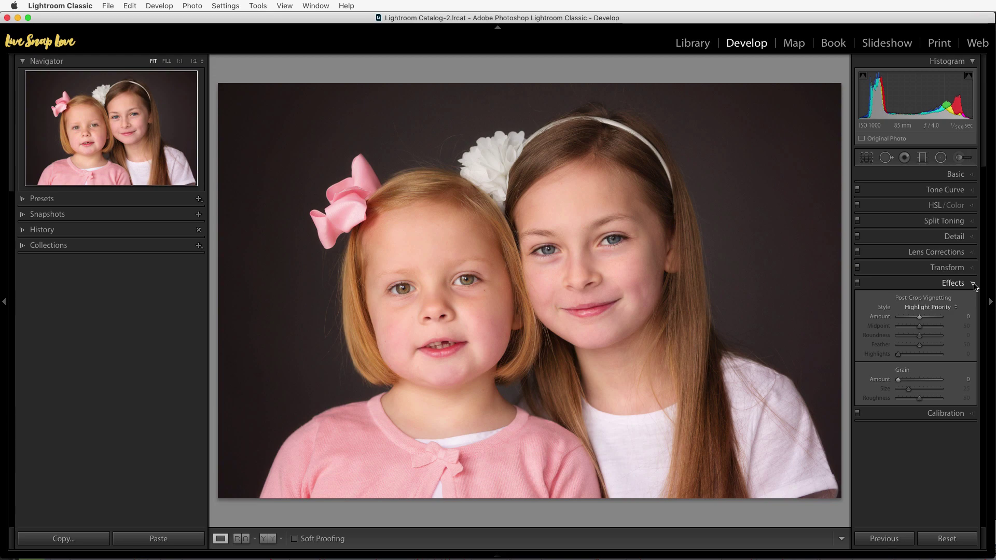
click(973, 284)
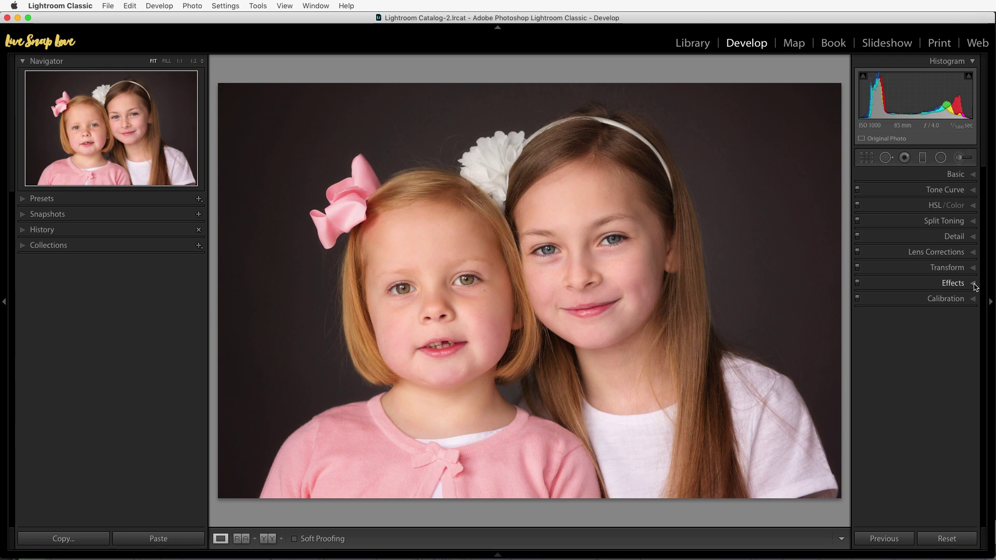
Step: Look at the Split Toning highlights and HSL saturation sliders, and briefly open the Adjustment Brush settings
click(974, 221)
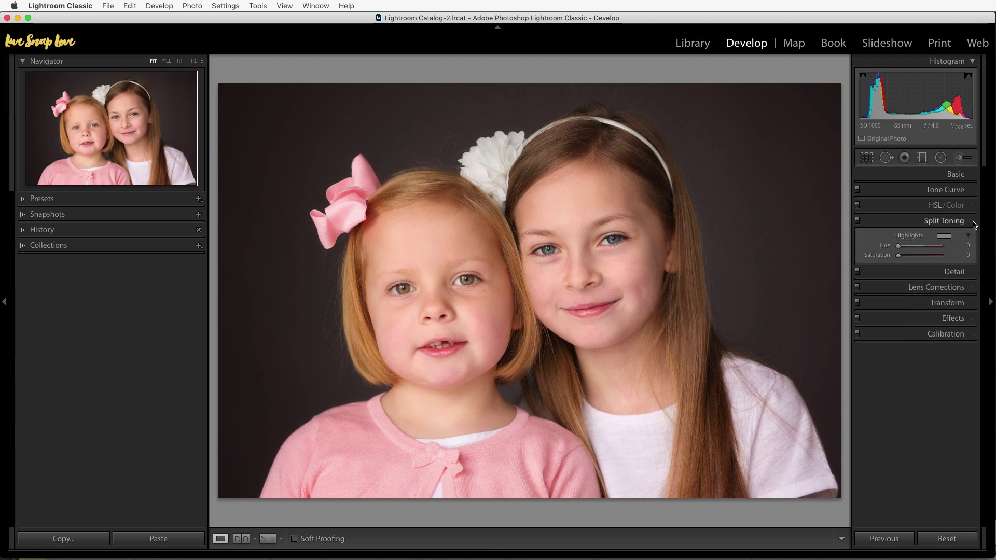
click(973, 221)
click(975, 206)
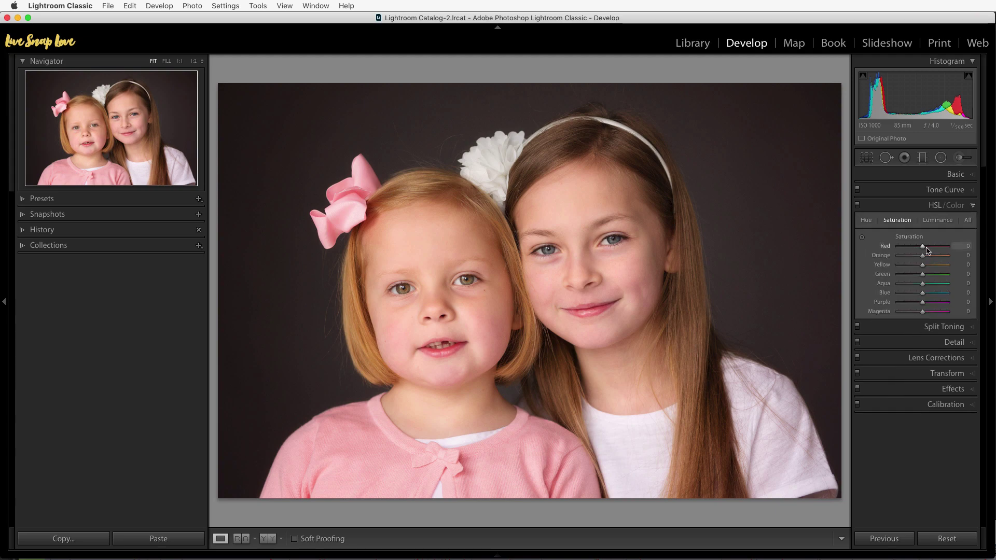
click(975, 207)
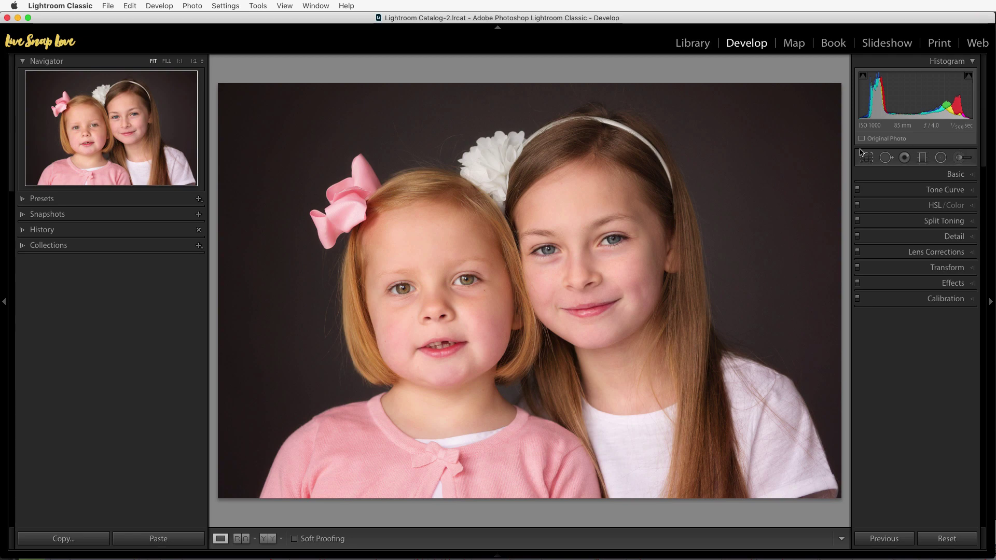
click(965, 158)
click(964, 158)
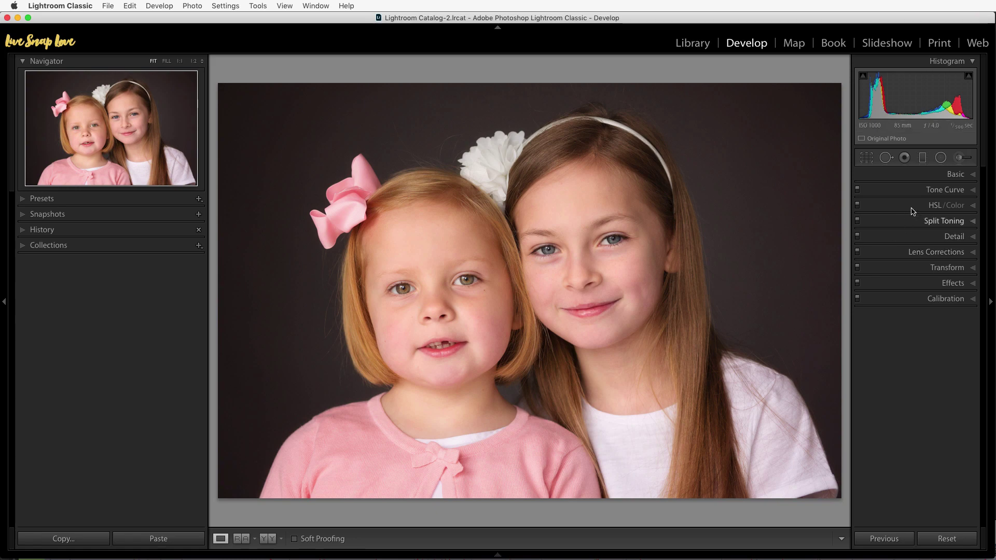
Step: Try a Graduated Filter from the photo's top edge down to the faces with Exposure at -4.00, and reset it
click(923, 159)
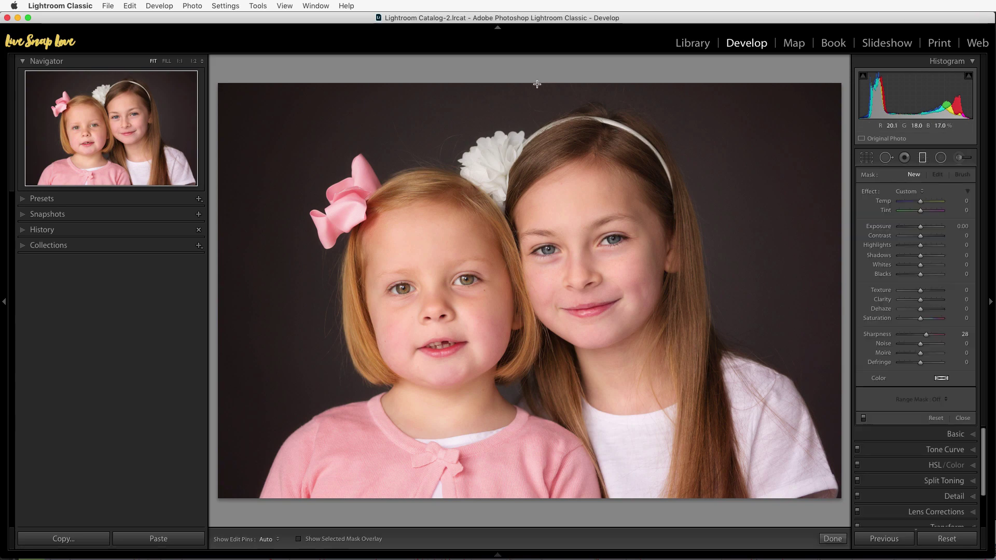
drag(537, 83, 537, 359)
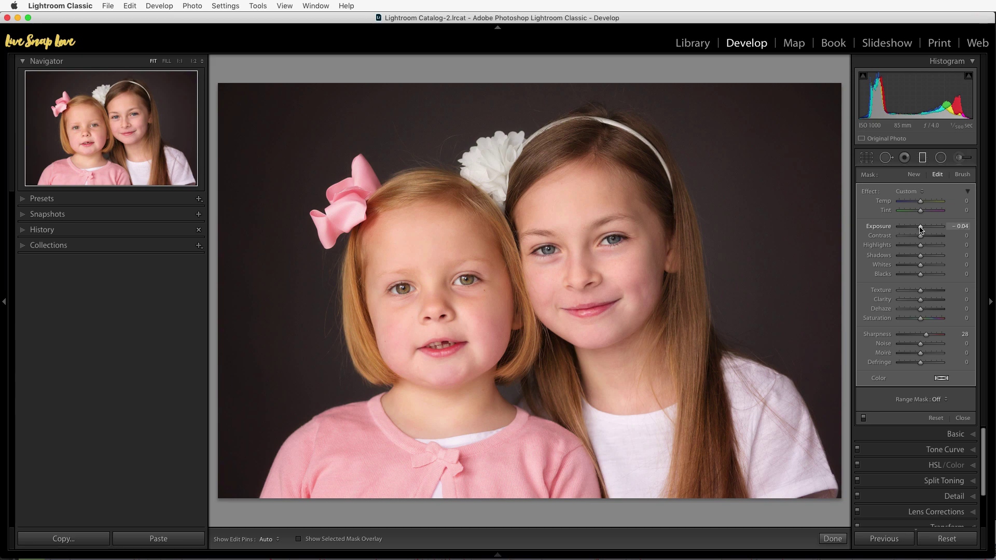
drag(921, 226, 885, 230)
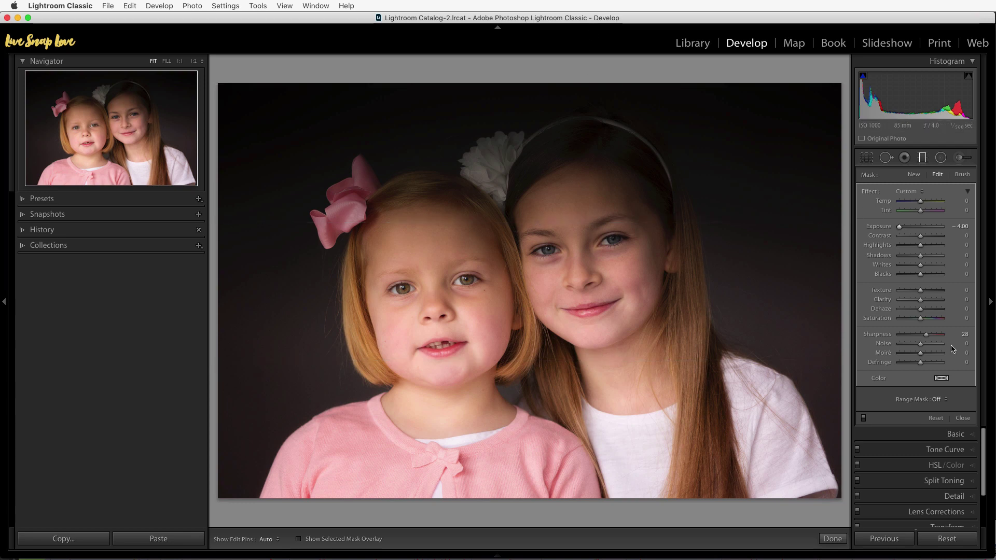
click(935, 417)
click(965, 417)
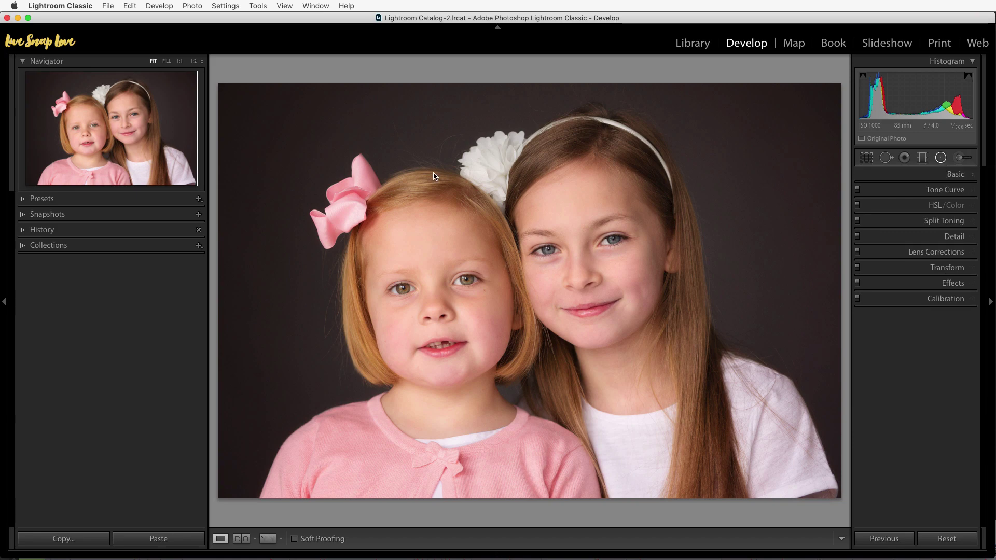
Step: Try a Radial Filter centered between the girls' faces with Exposure at -4.00, and return its Exposure and Sharpness to 0
click(941, 159)
drag(621, 325, 620, 324)
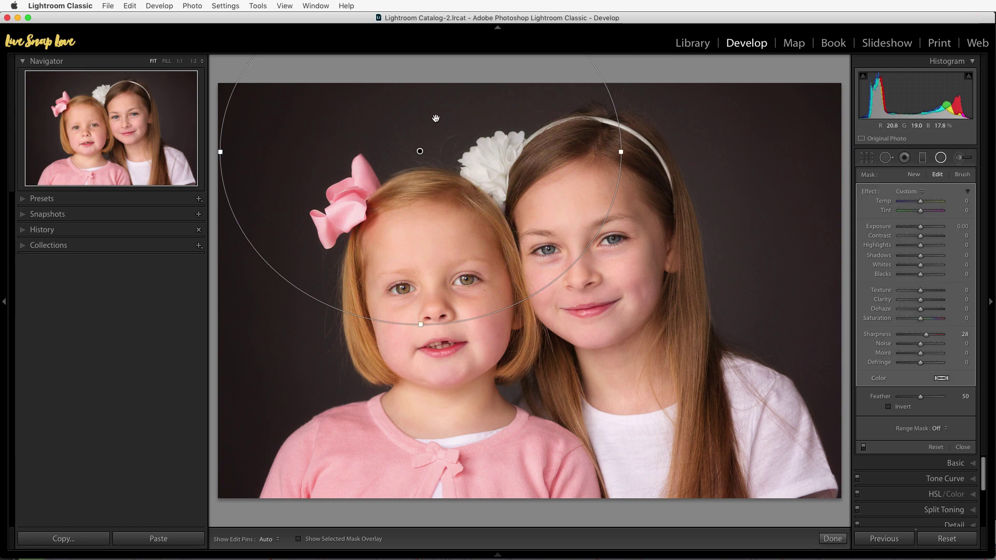
drag(421, 152, 516, 277)
drag(920, 227, 891, 230)
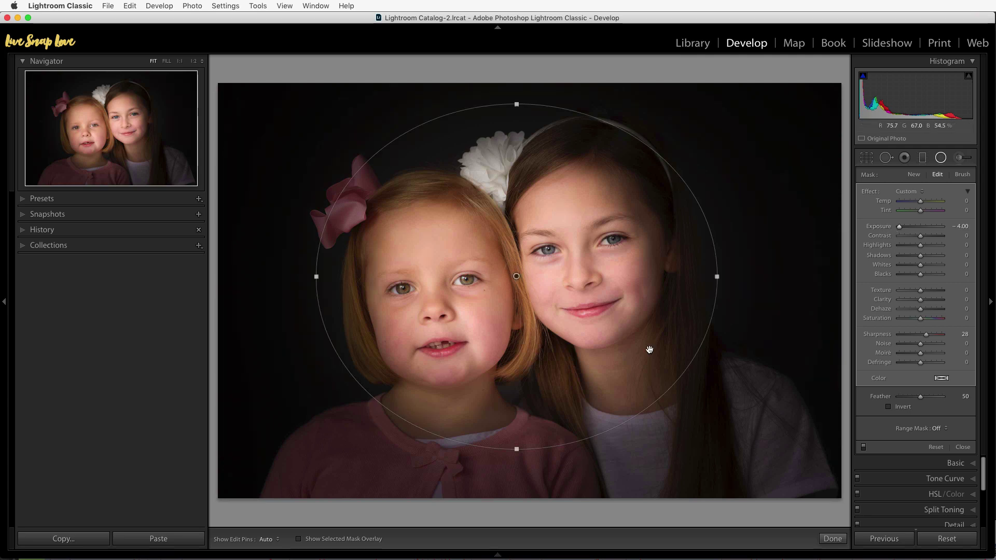
drag(892, 230, 920, 231)
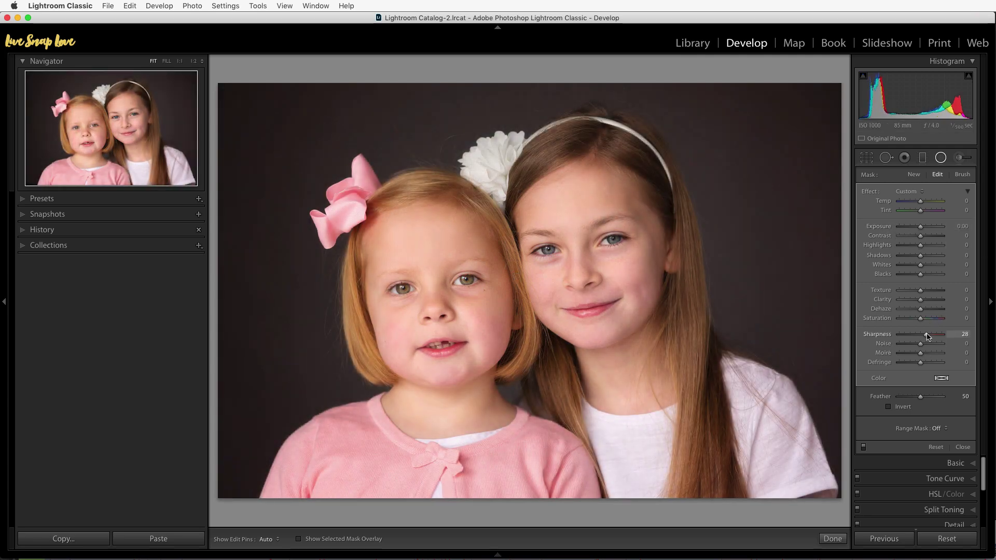
double_click(926, 334)
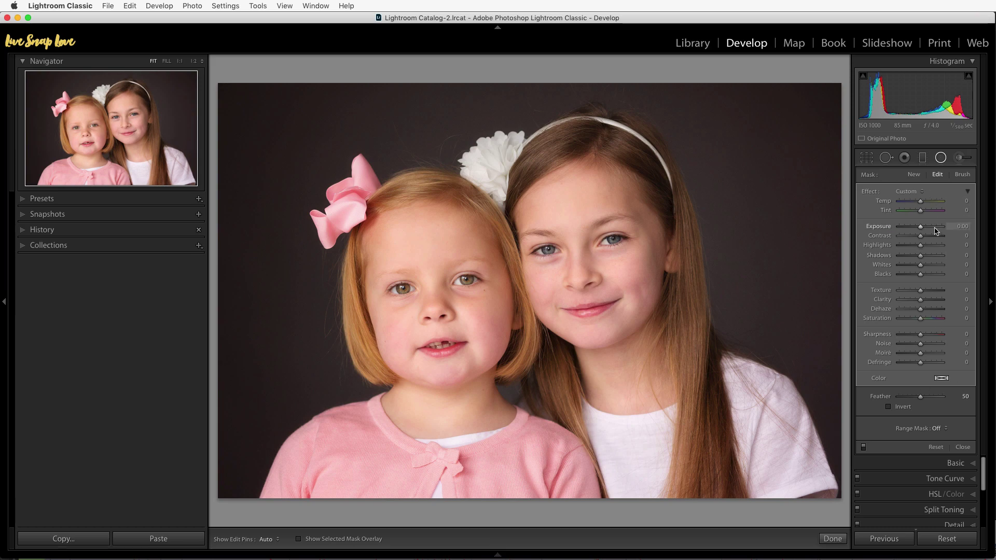
click(941, 162)
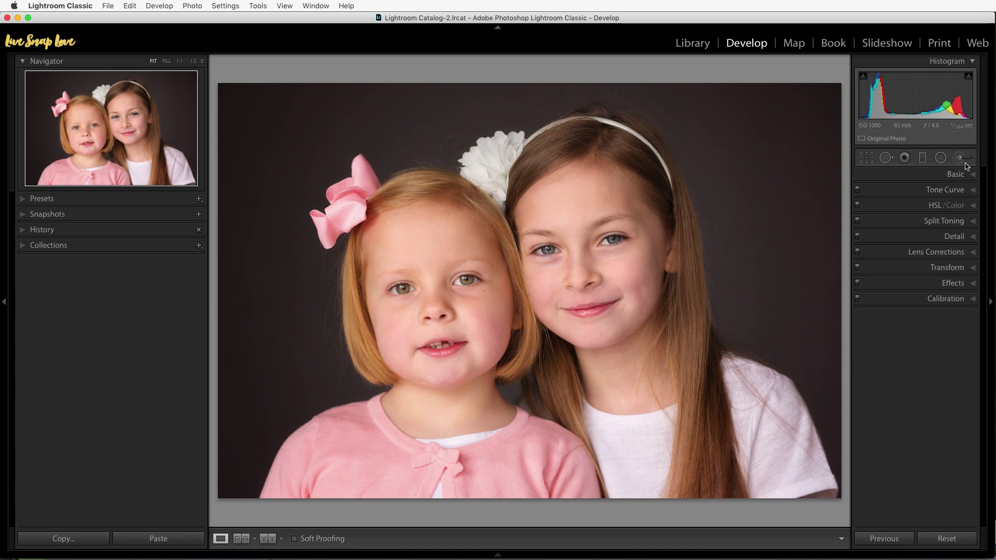
Step: Paint over the taller girl's face with the Adjustment Brush at Sharpness 0 and Exposure 2.57
click(967, 161)
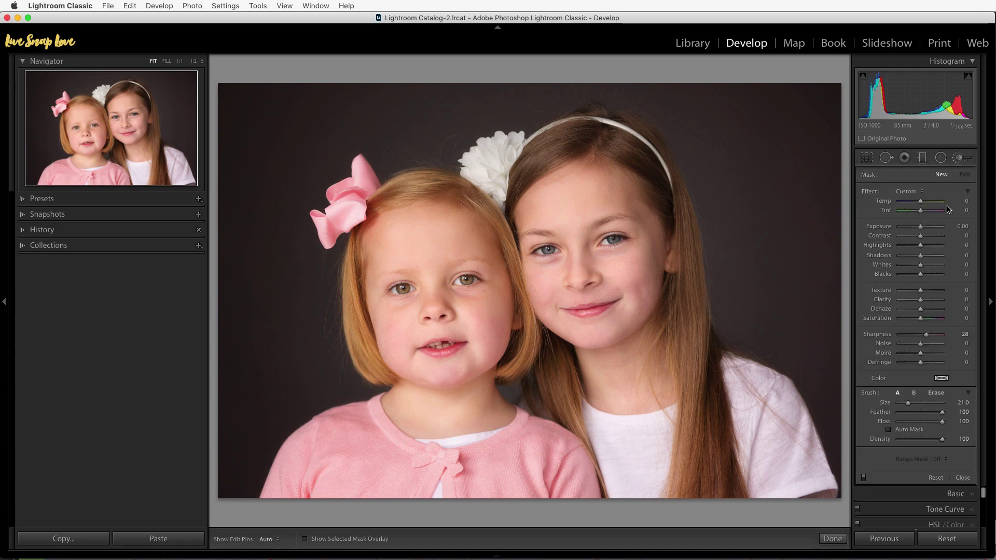
double_click(925, 334)
drag(920, 228, 936, 231)
mouse_move(571, 218)
mouse_down()
mouse_move(627, 362)
mouse_move(643, 373)
mouse_up()
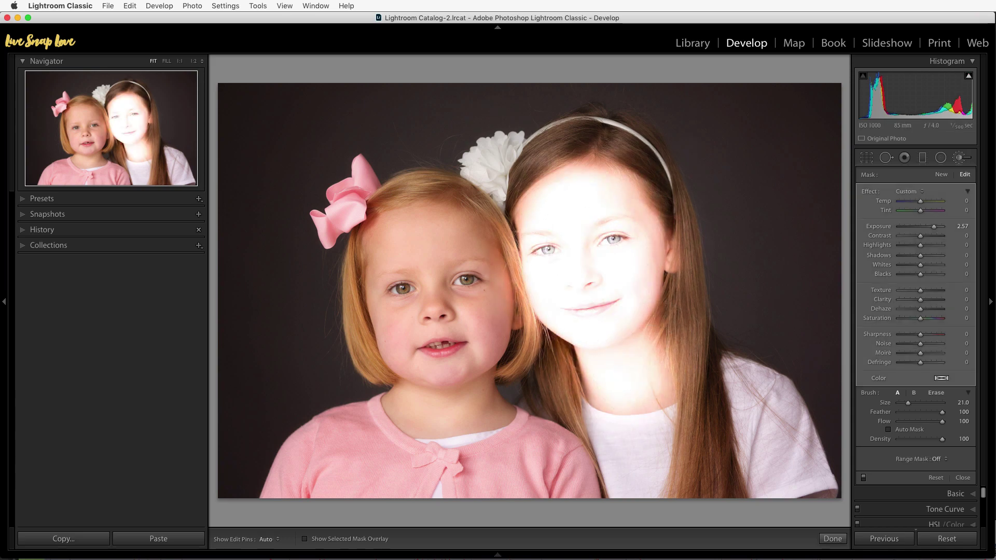
Step: Lower the painted face's Exposure to 0.32, reset it to 0 and close the Adjustment Brush
drag(933, 230, 924, 231)
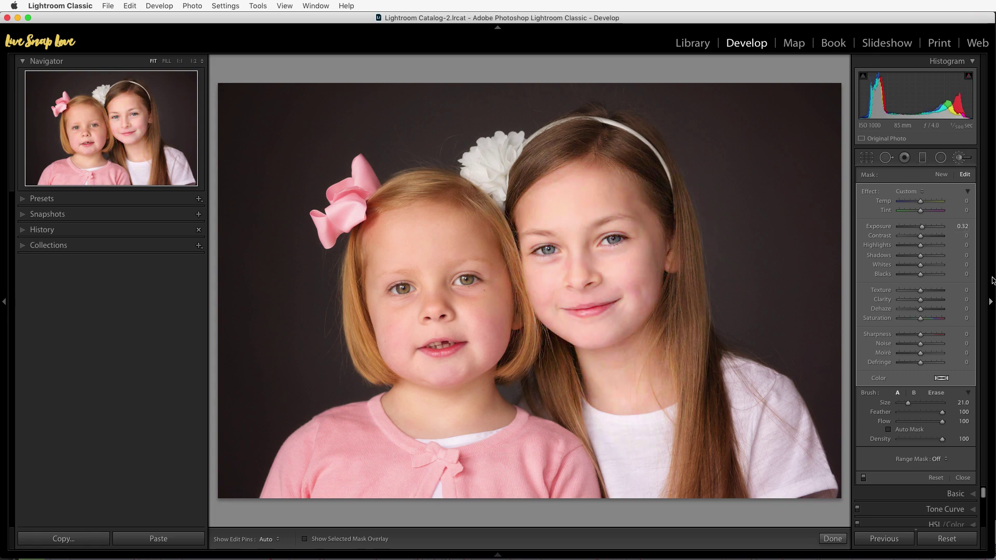
double_click(922, 229)
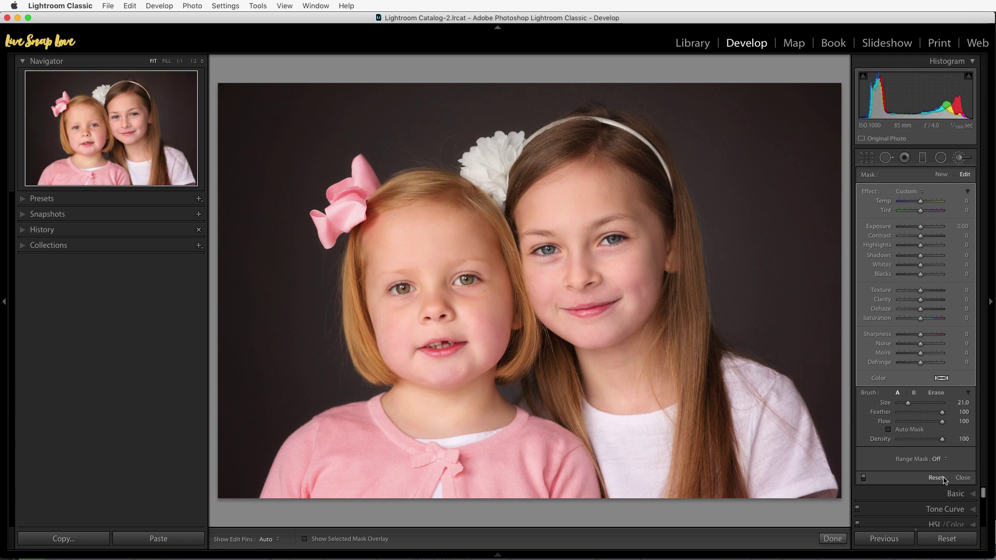
click(961, 479)
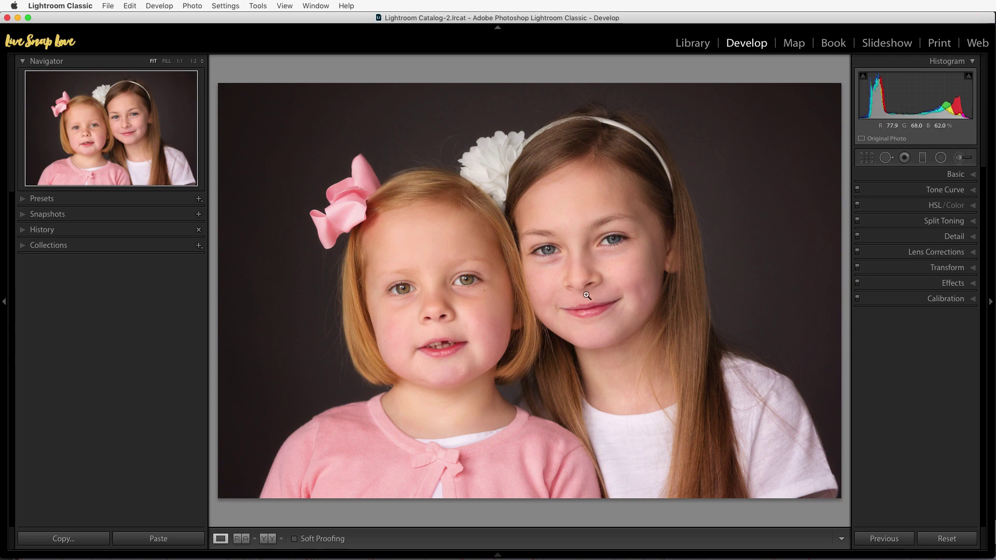
Step: Examine the photo's export settings for location, file naming, file format, image sizing, sharpening and watermarking without exporting
right_click(564, 250)
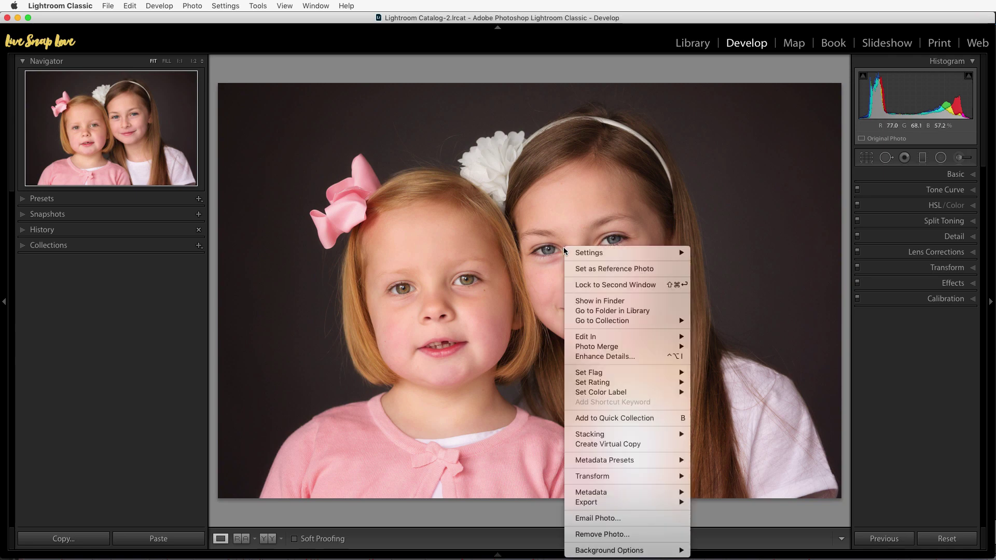
mouse_move(642, 502)
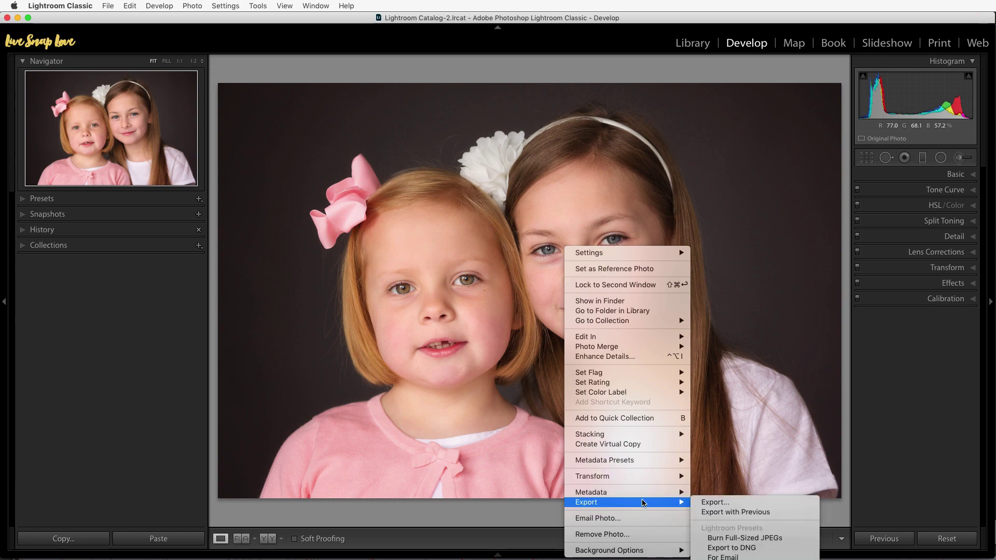
click(728, 503)
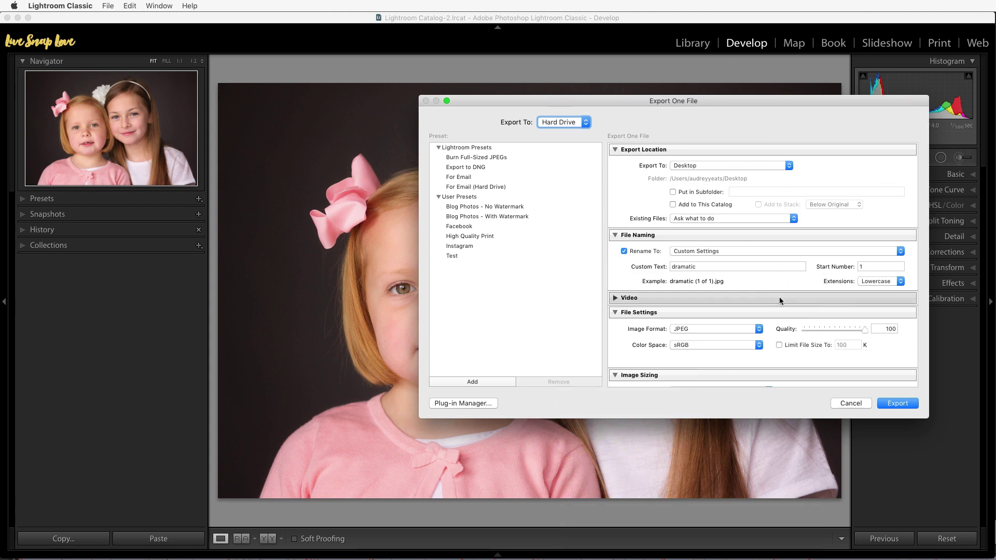
scroll(779, 296, down, 5)
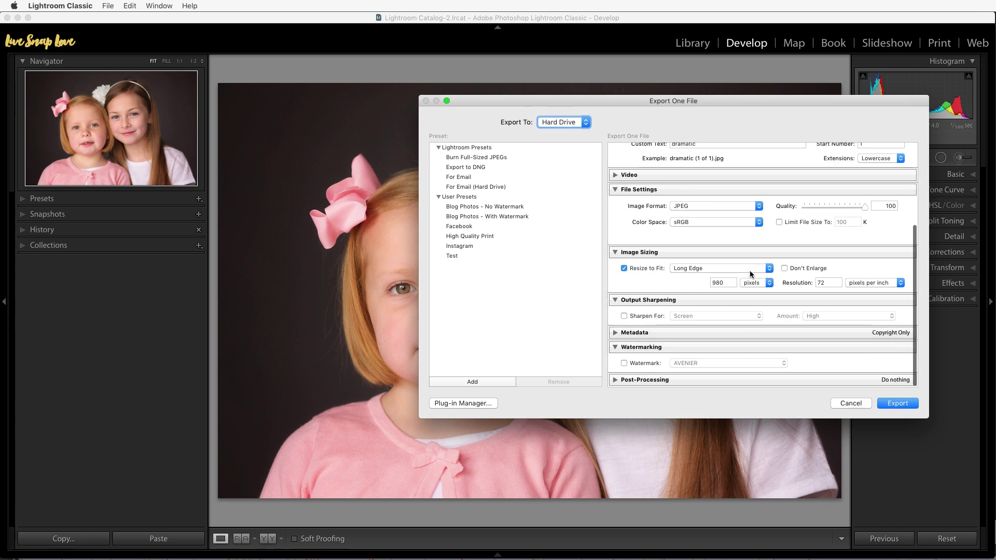
scroll(748, 270, up, 5)
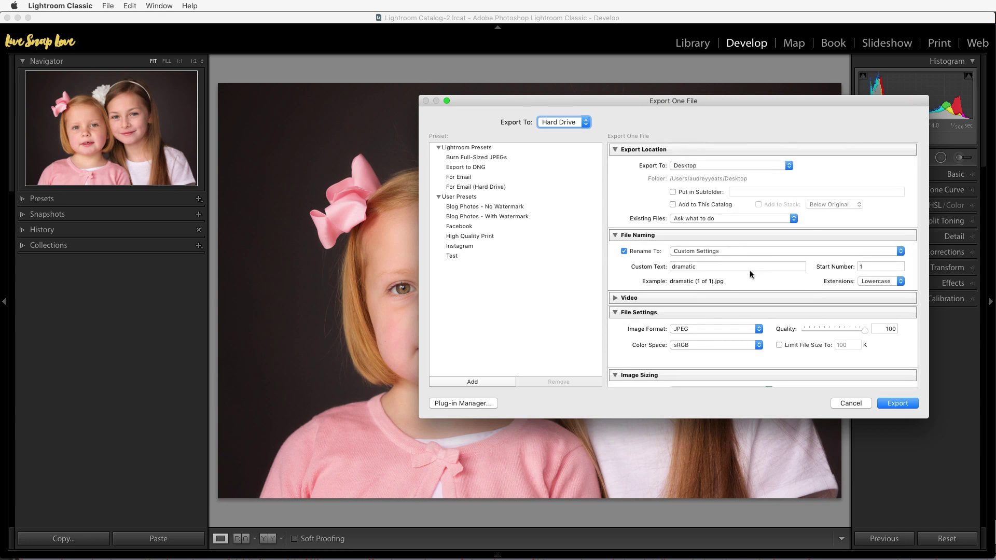
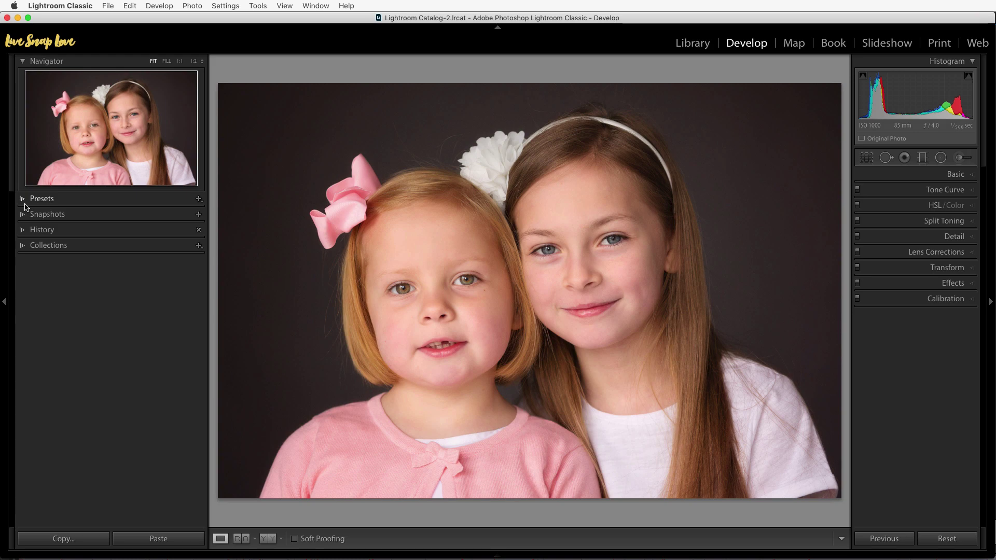
Step: Apply the B&W | Clean preset from Polished - B&W Presets and check its Basic adjustments
click(22, 199)
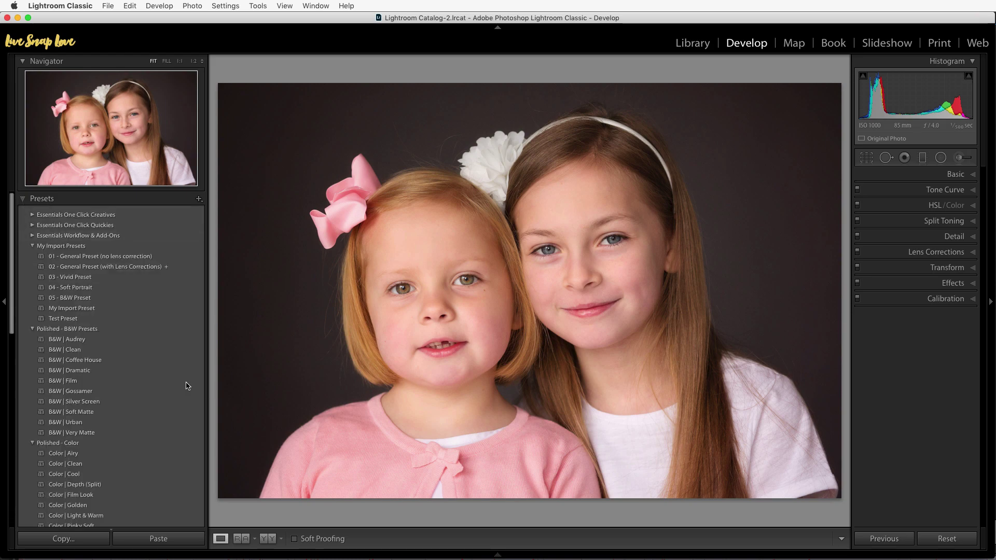
click(128, 371)
scroll(129, 371, down, 1)
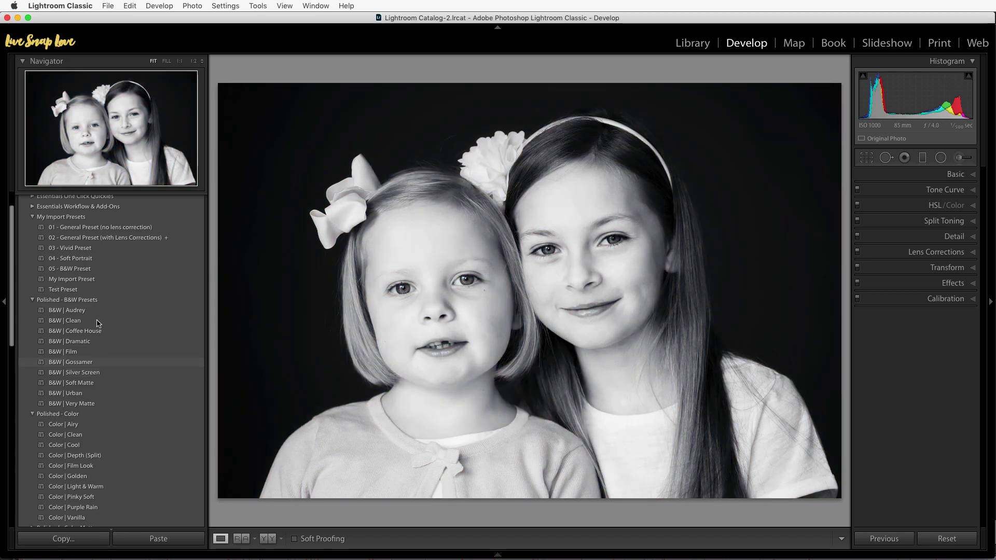
click(72, 321)
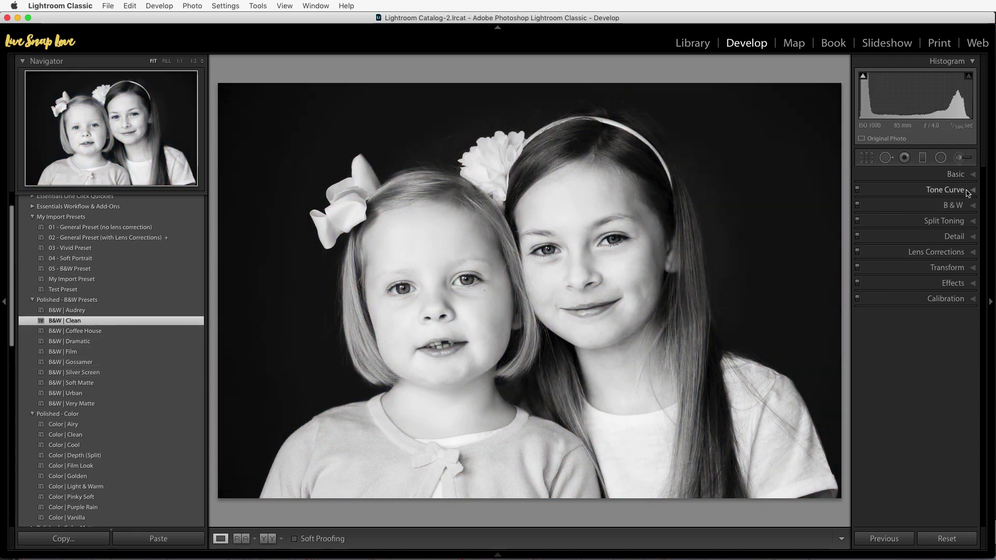
click(974, 175)
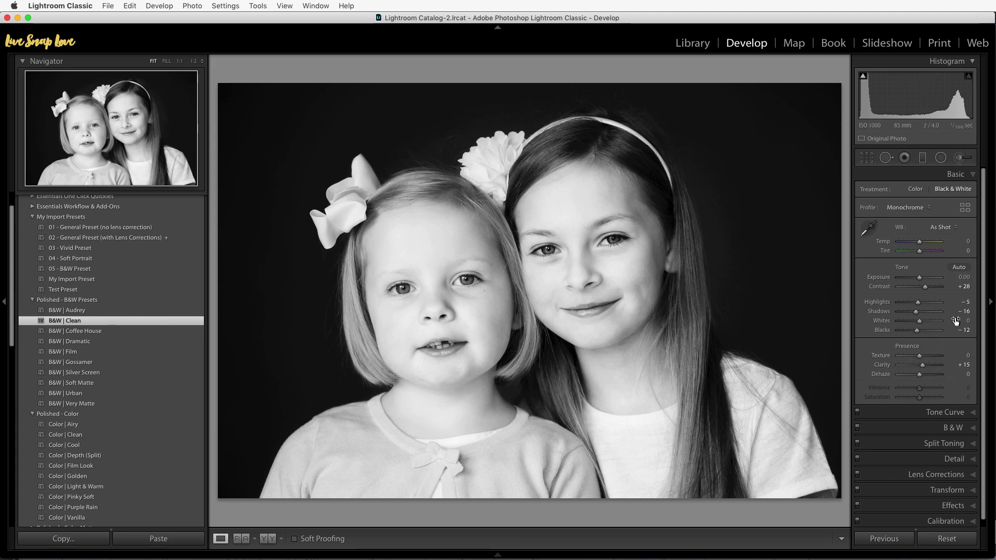
click(973, 177)
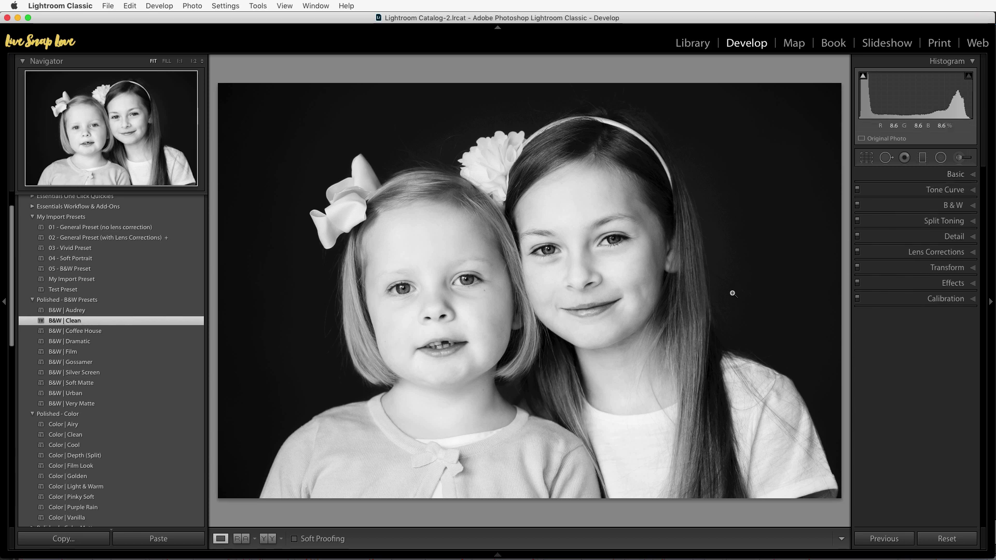